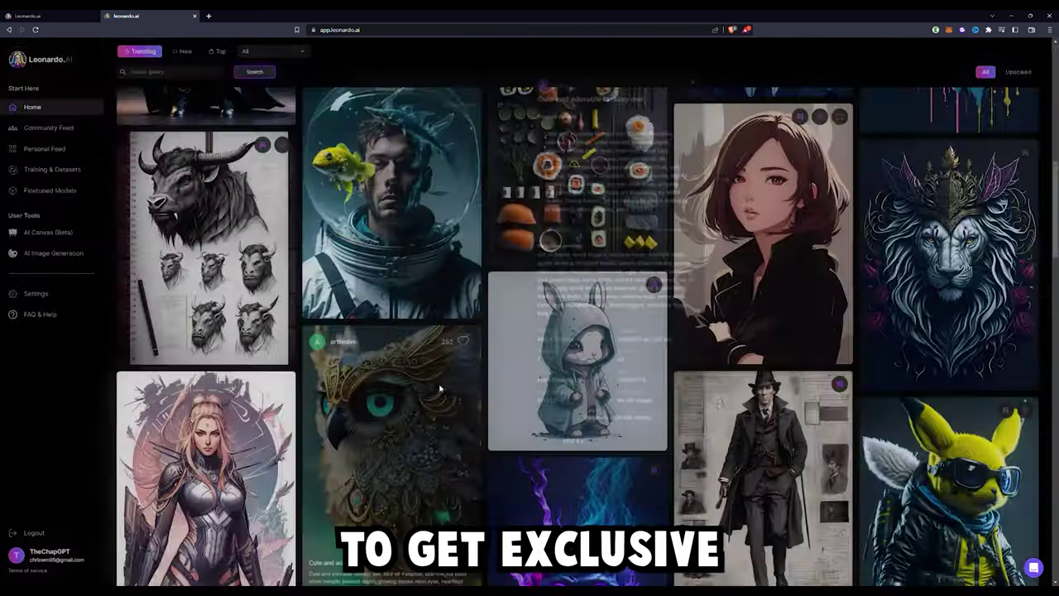
View the owl image's details and the next image's, then close them.
click(480, 397)
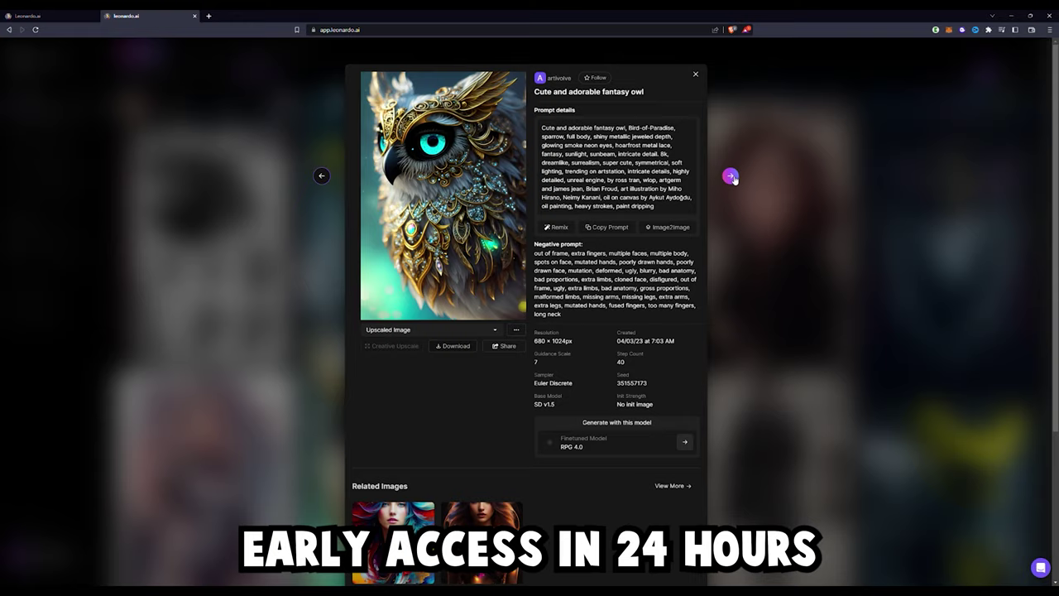
click(735, 176)
key(Escape)
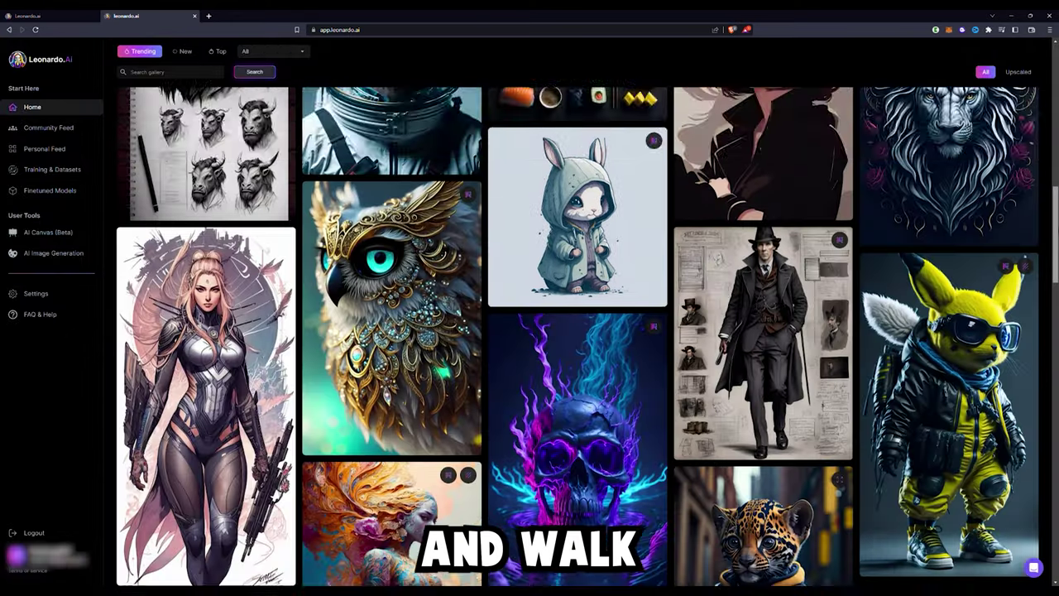
Scroll down and highlight the line about joining the Discord server.
scroll(529, 331, down, 10)
scroll(1049, 469, down, 5)
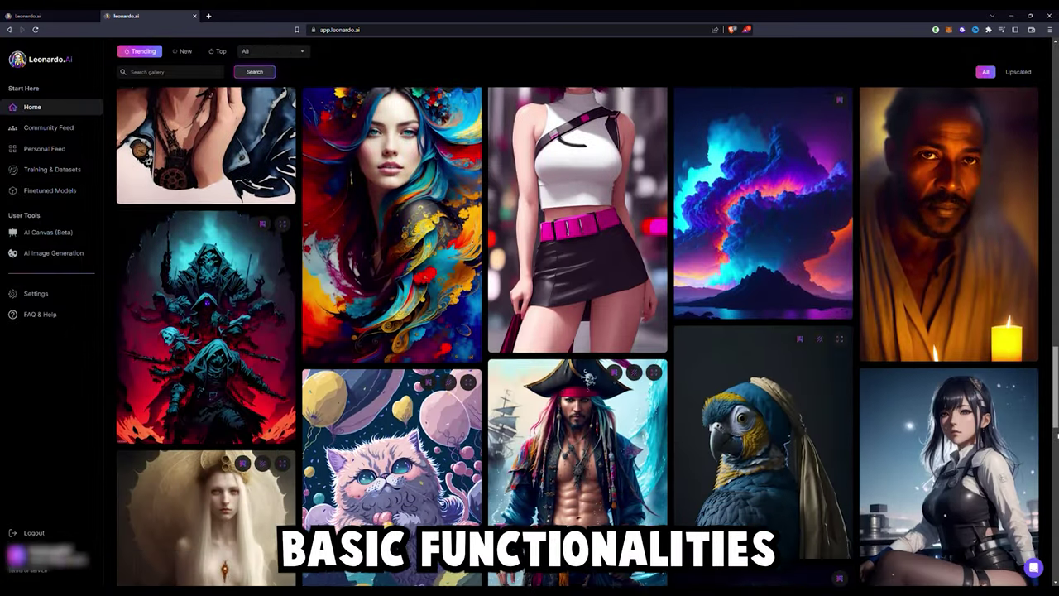
scroll(1050, 469, down, 6)
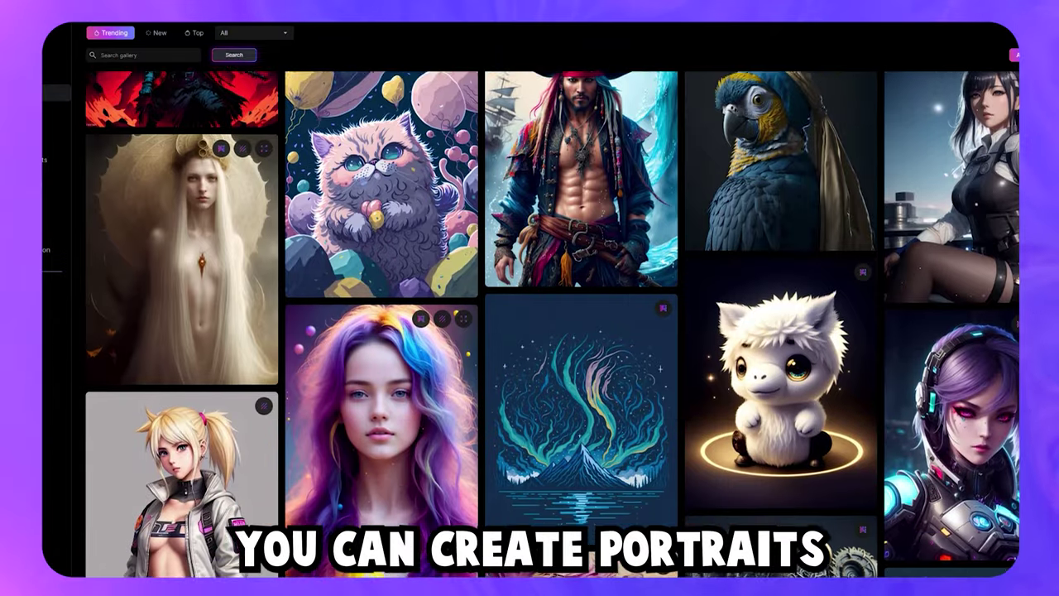
scroll(551, 331, down, 2)
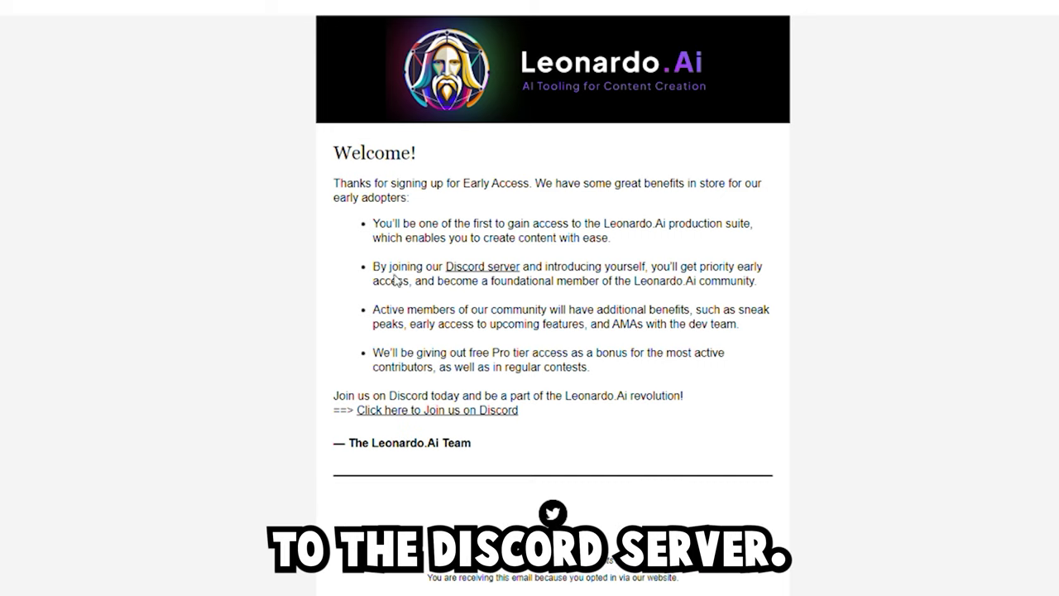
drag(373, 270, 520, 270)
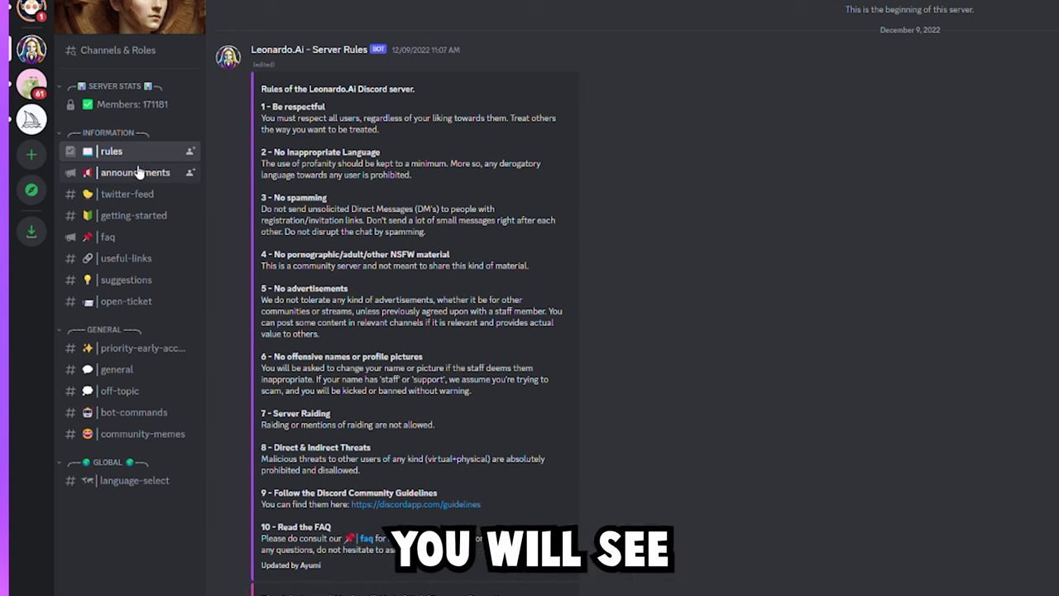
Open priority-early-access and highlight the Discord question and the sign-up address line.
click(156, 349)
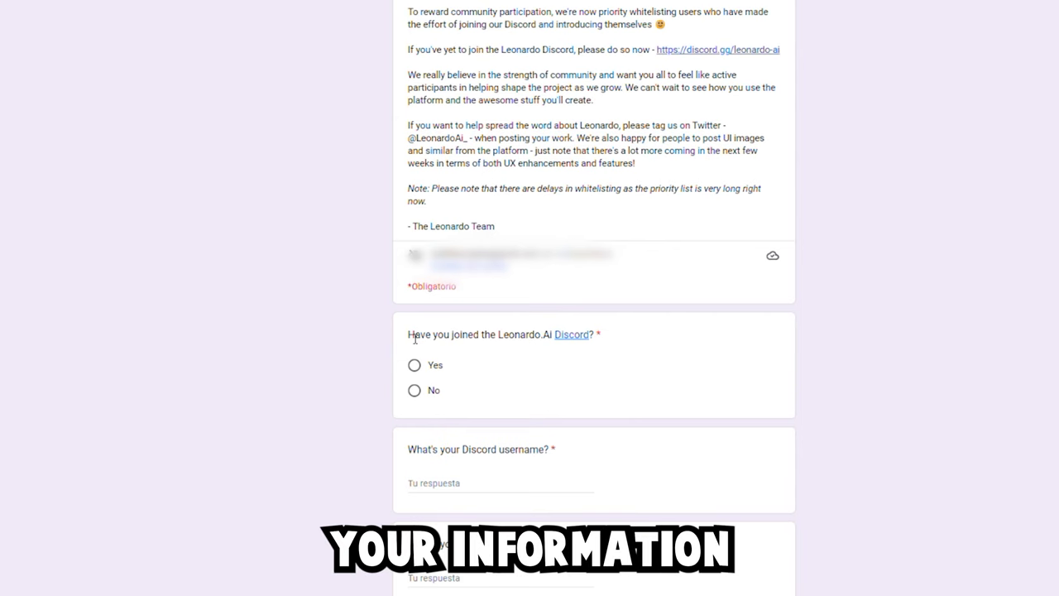
drag(409, 336, 459, 338)
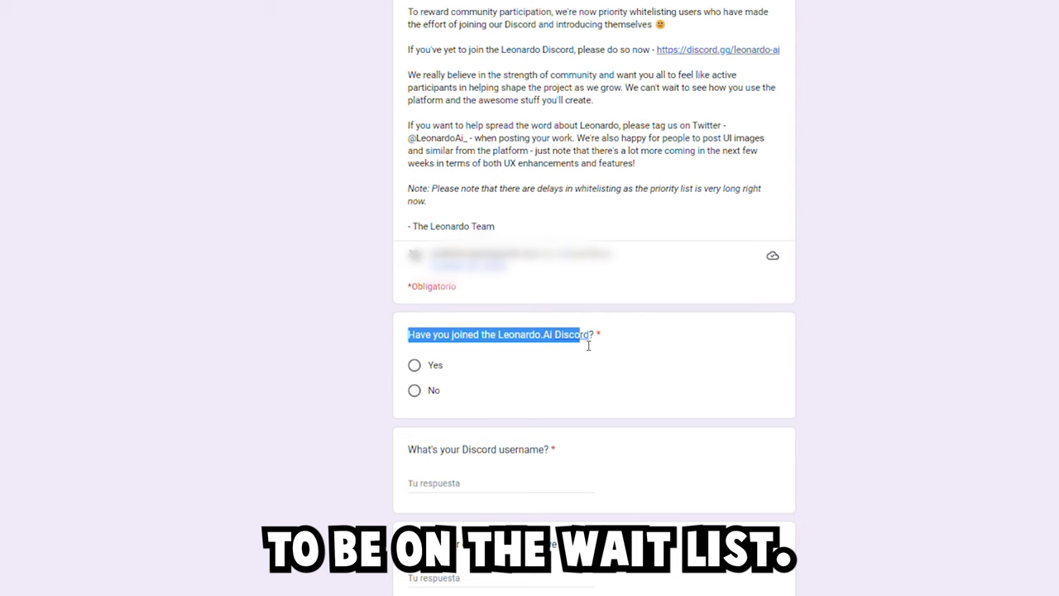
drag(589, 346, 605, 346)
scroll(602, 345, down, 1)
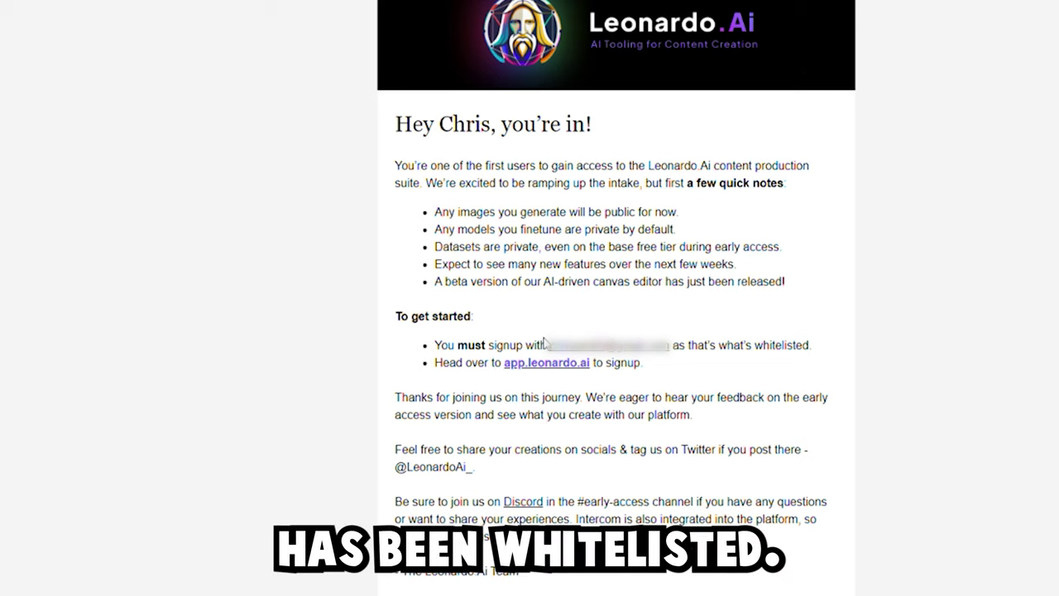
drag(747, 363, 815, 353)
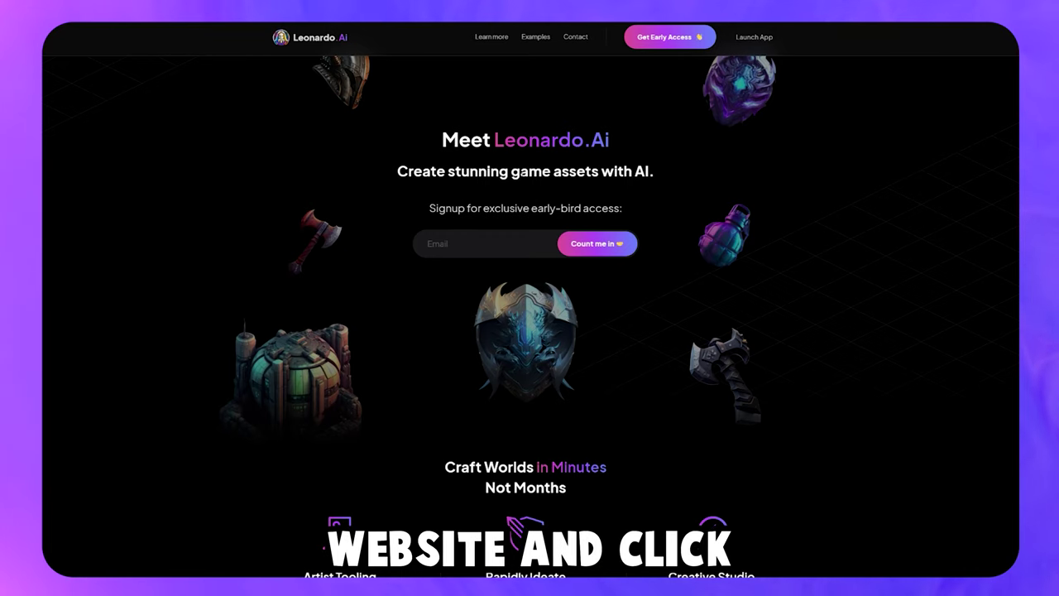
Launch the app as a whitelisted user and scroll through the Home page.
click(760, 43)
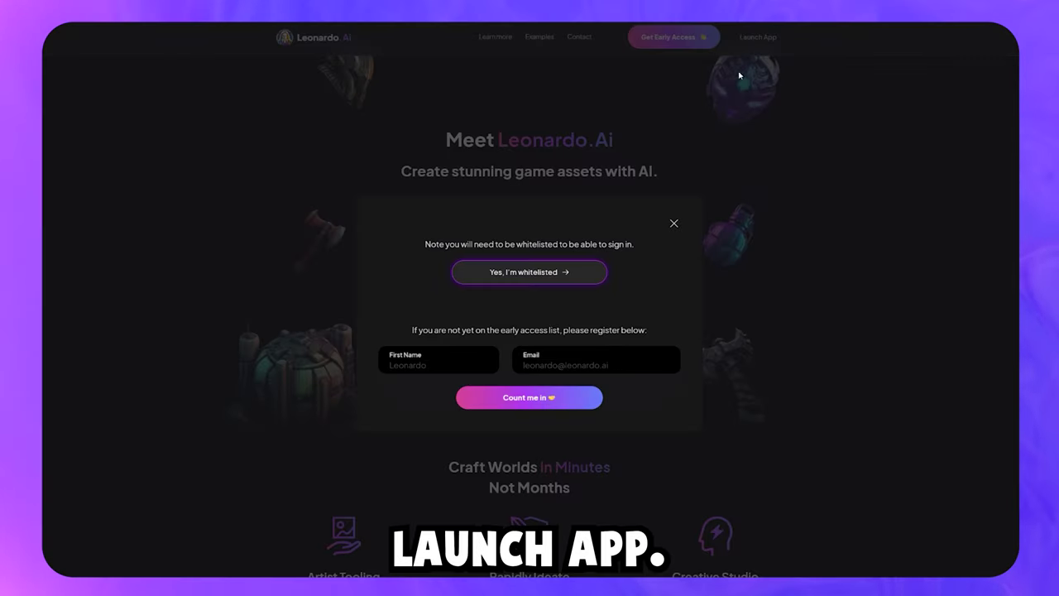
click(539, 276)
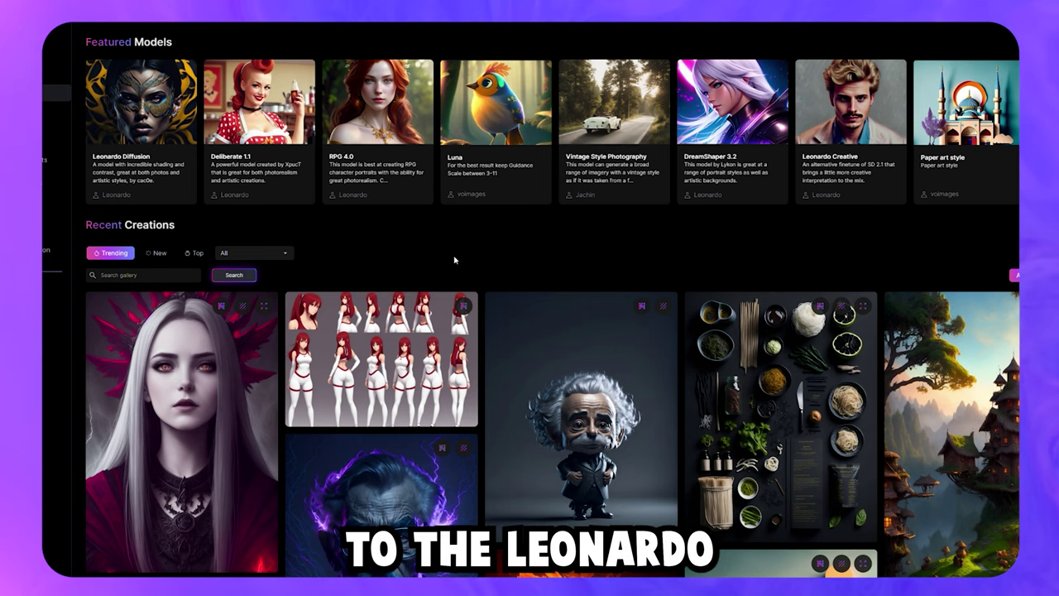
scroll(466, 266, down, 7)
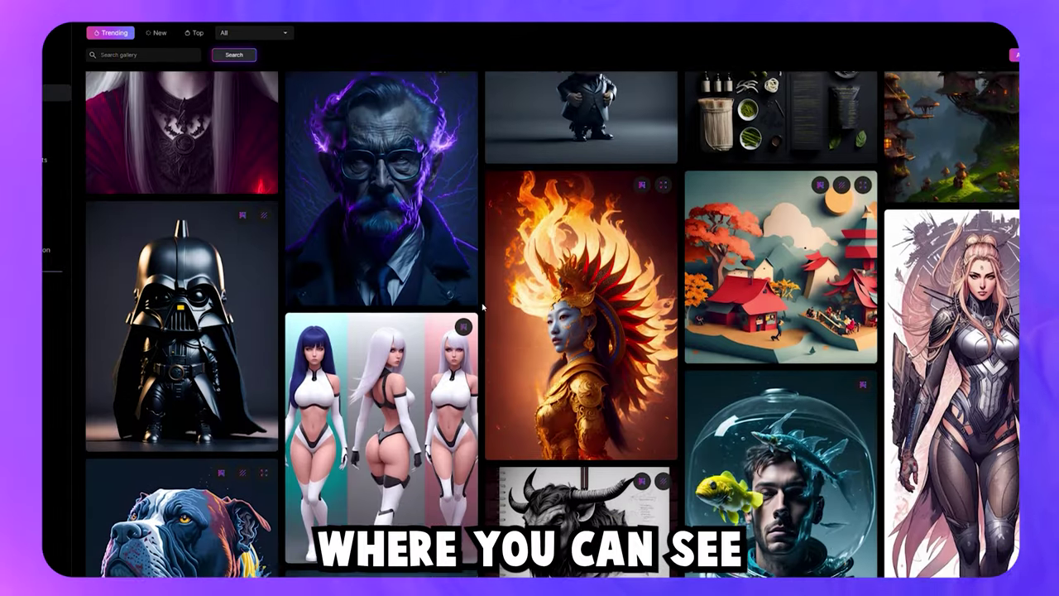
scroll(482, 307, down, 3)
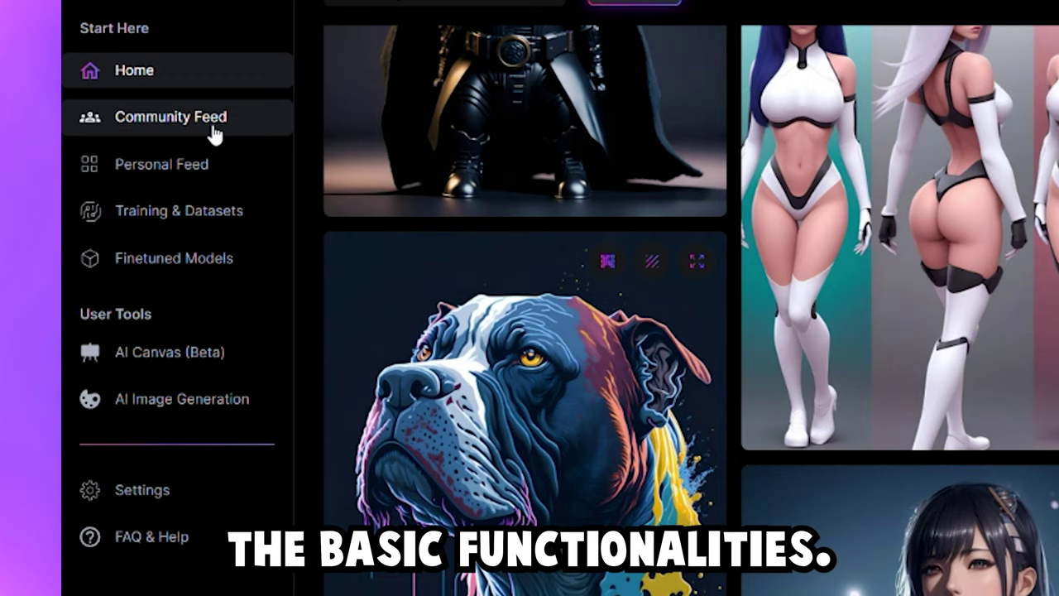
Browse the Community Feed and search the gallery for 'pixel art'.
click(215, 134)
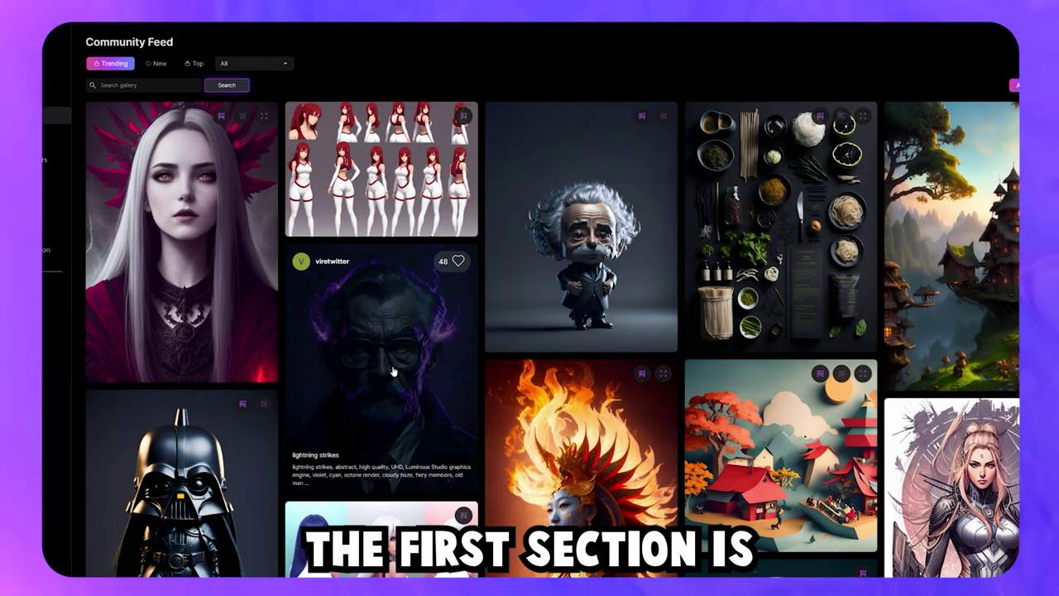
scroll(228, 446, down, 3)
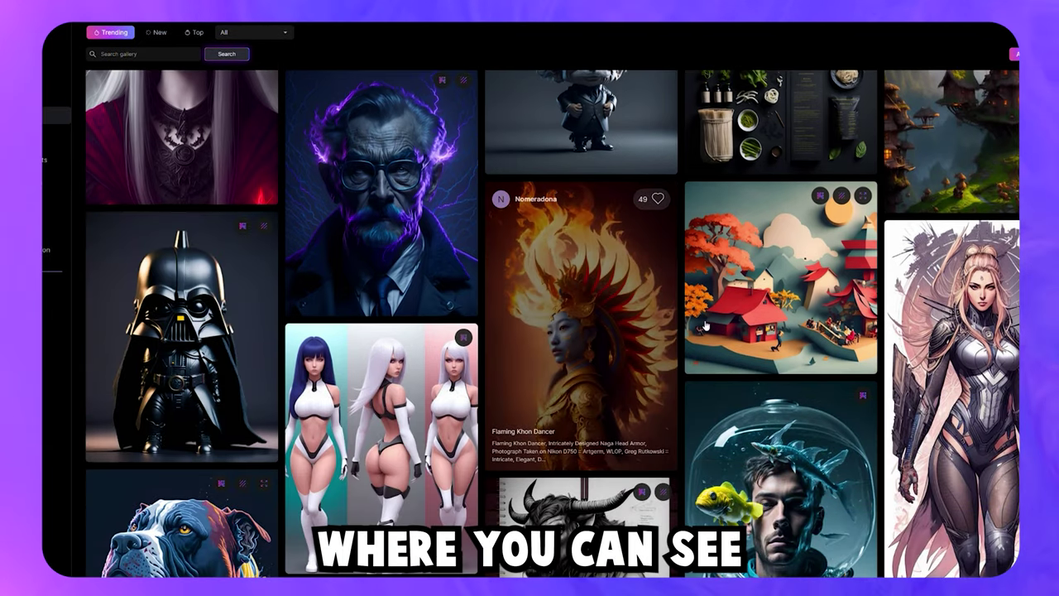
scroll(869, 395, down, 1)
scroll(199, 331, up, 4)
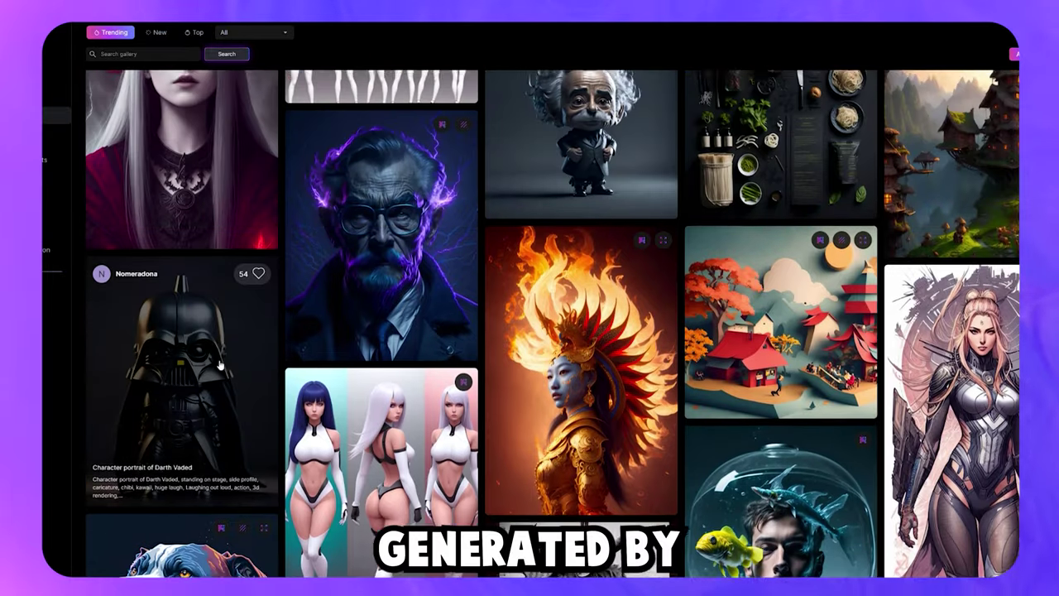
click(182, 84)
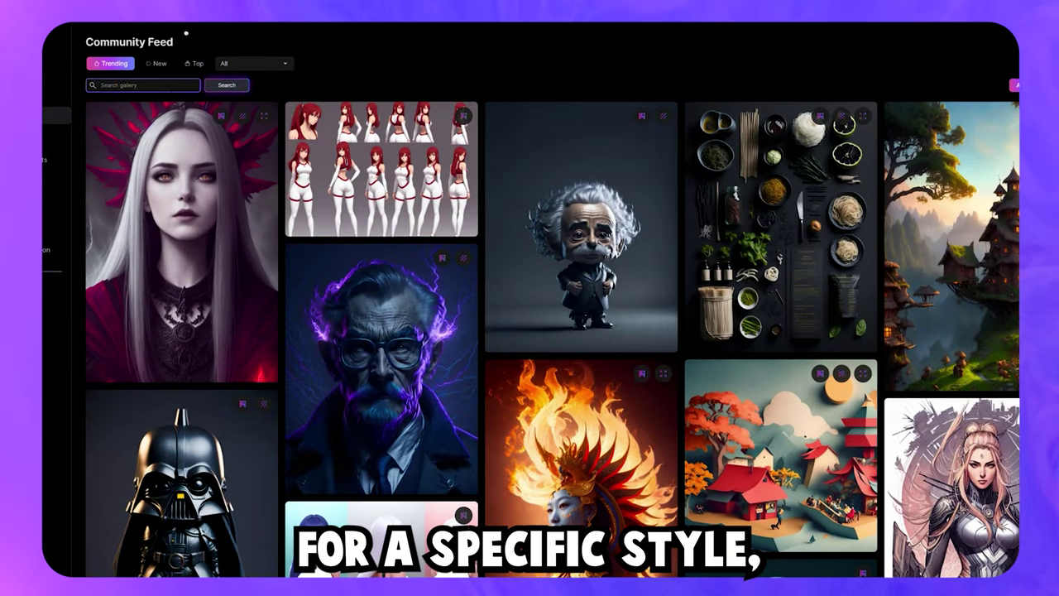
text(pixel art)
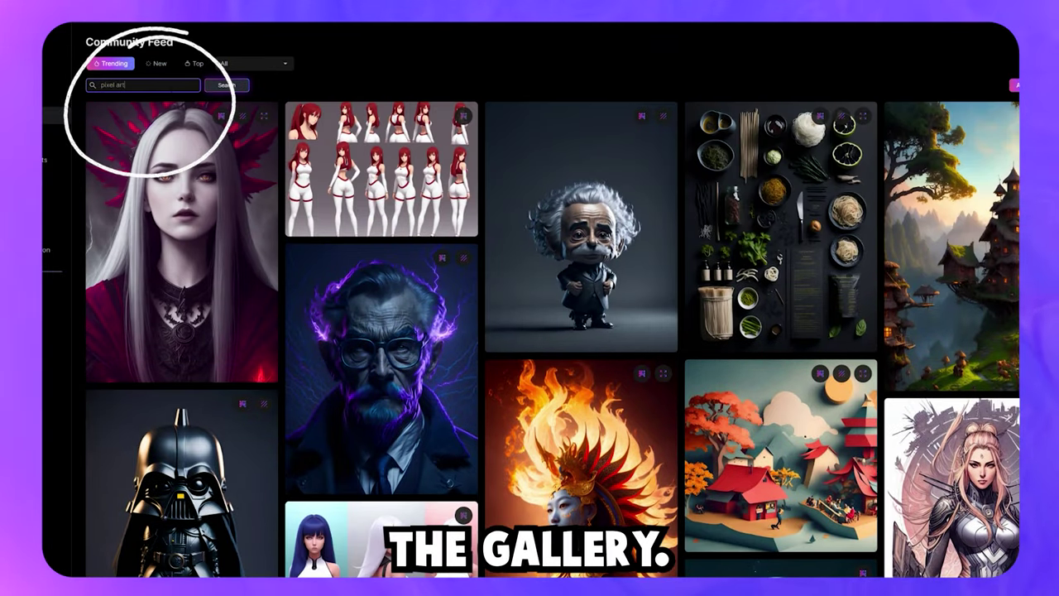
key(Return)
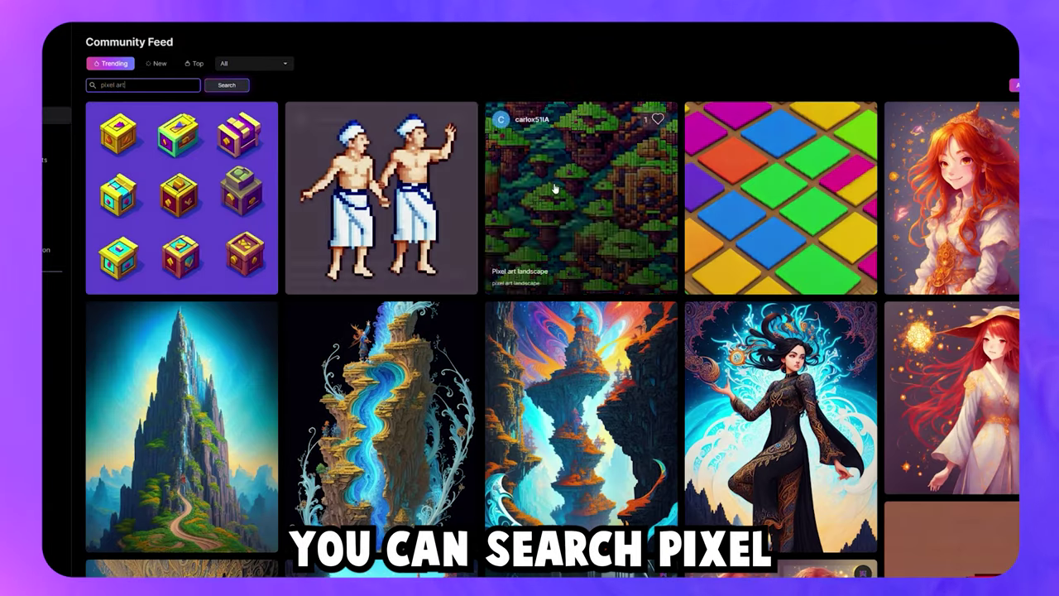
View the red-haired witch and blue waterfall cliff image details, closing each.
click(980, 245)
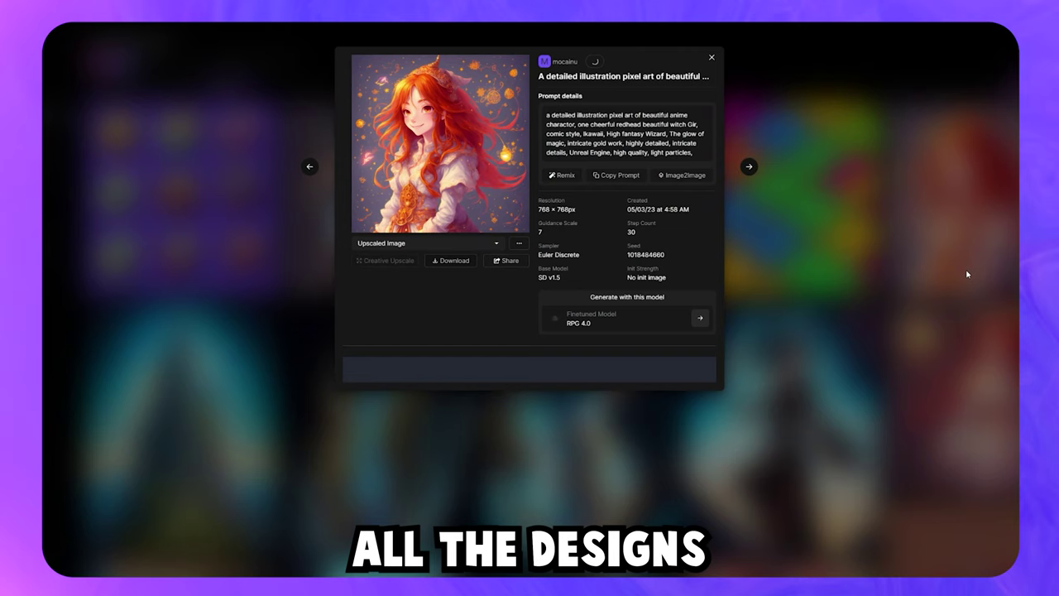
click(836, 389)
scroll(836, 390, down, 5)
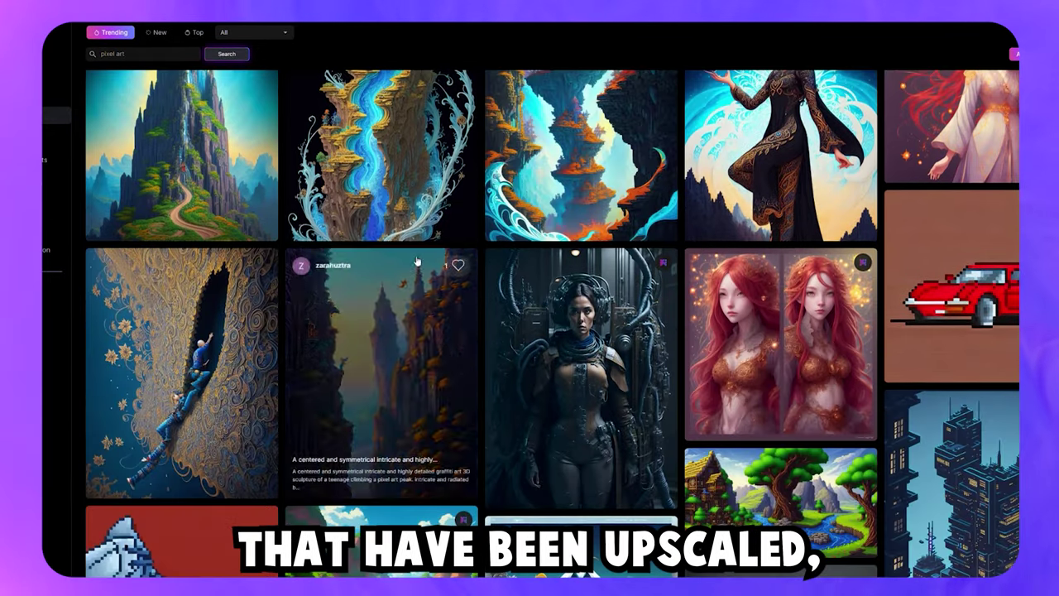
click(392, 175)
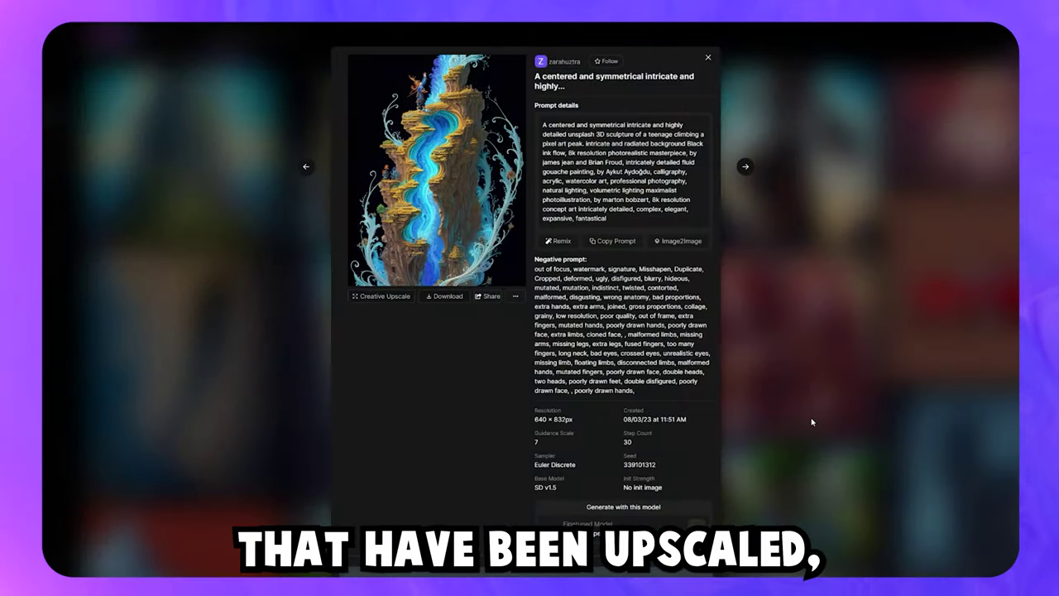
click(813, 421)
scroll(1015, 209, up, 2)
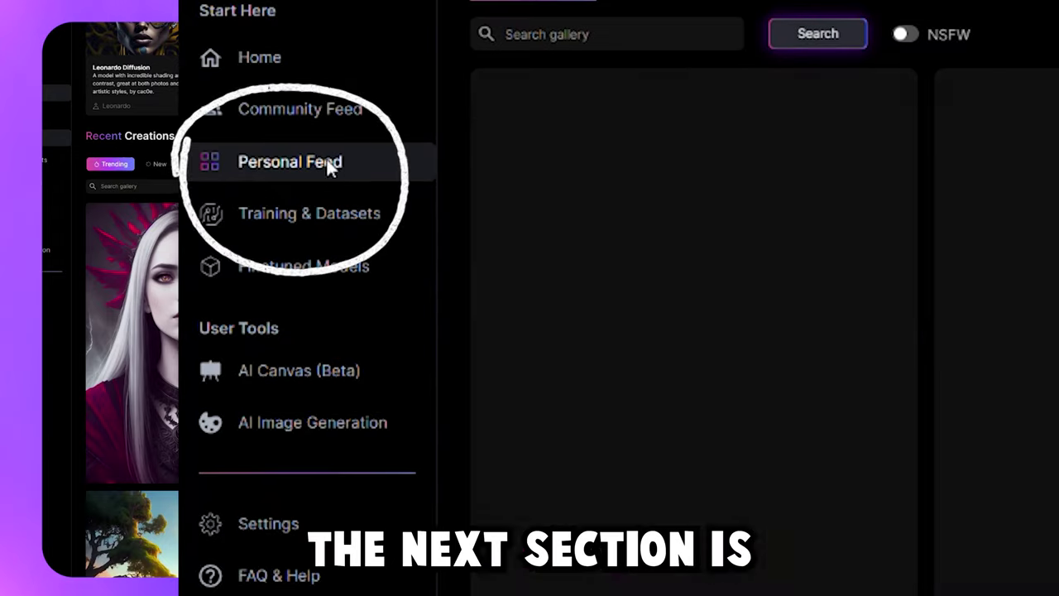
Open the Personal Feed, then view its Liked Feed and Followers Feed tabs.
click(330, 166)
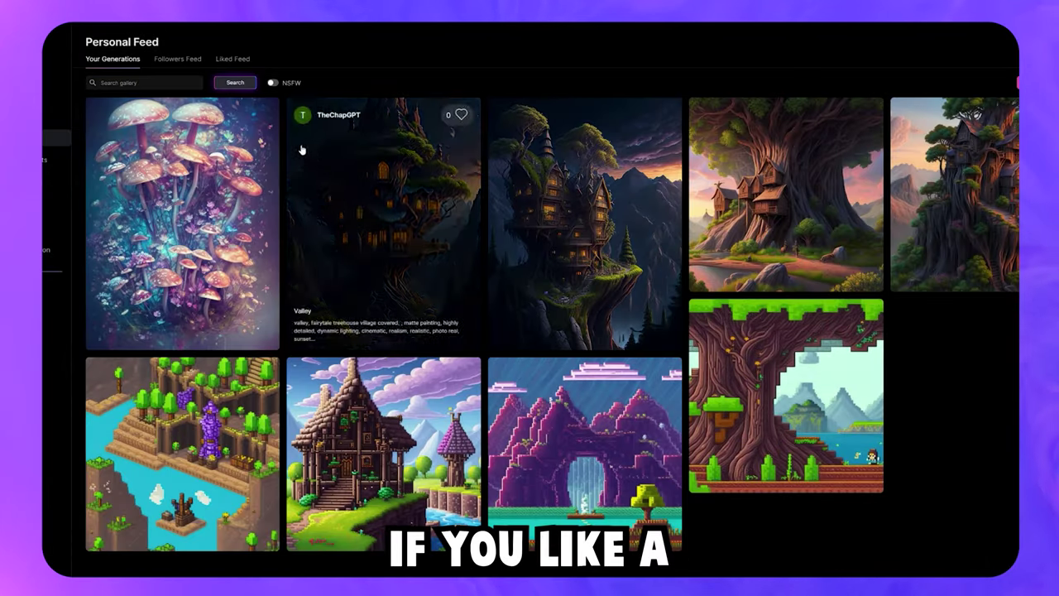
click(231, 60)
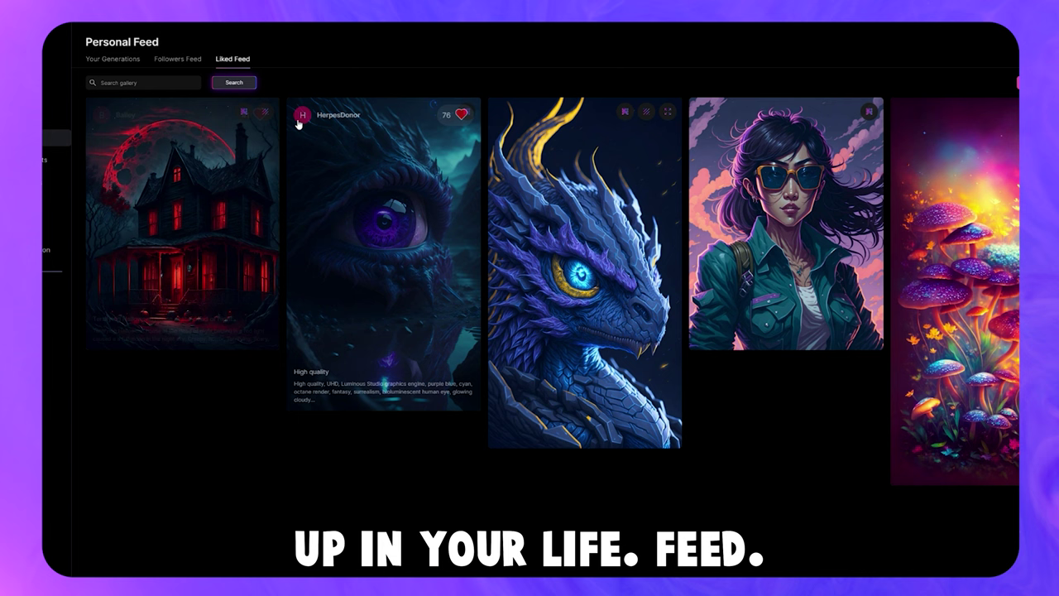
click(177, 60)
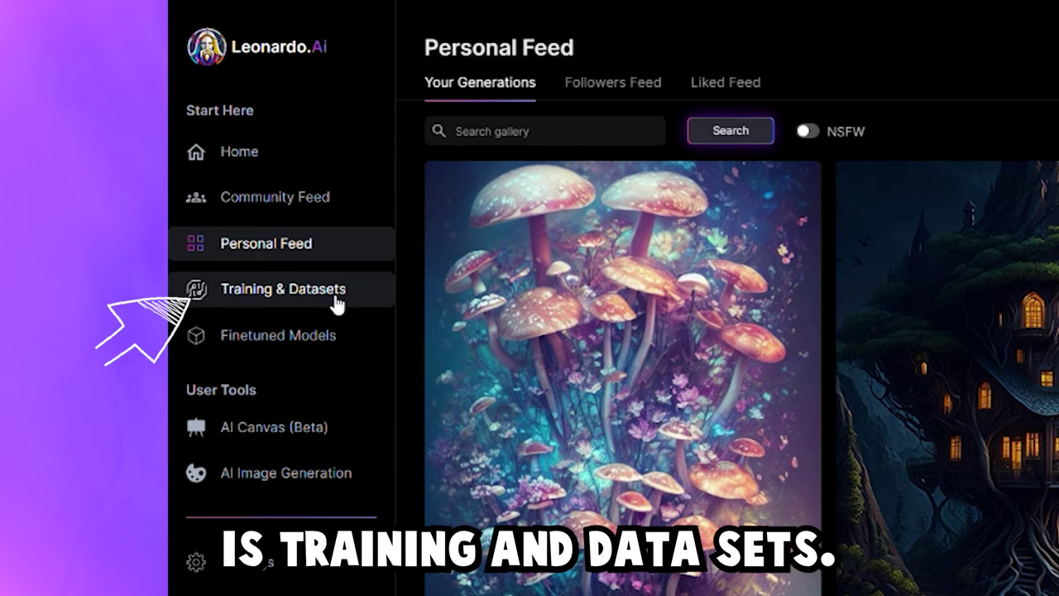
Preview the Vintage Style Photography and Cute Characters models in Finetuned Models.
click(290, 339)
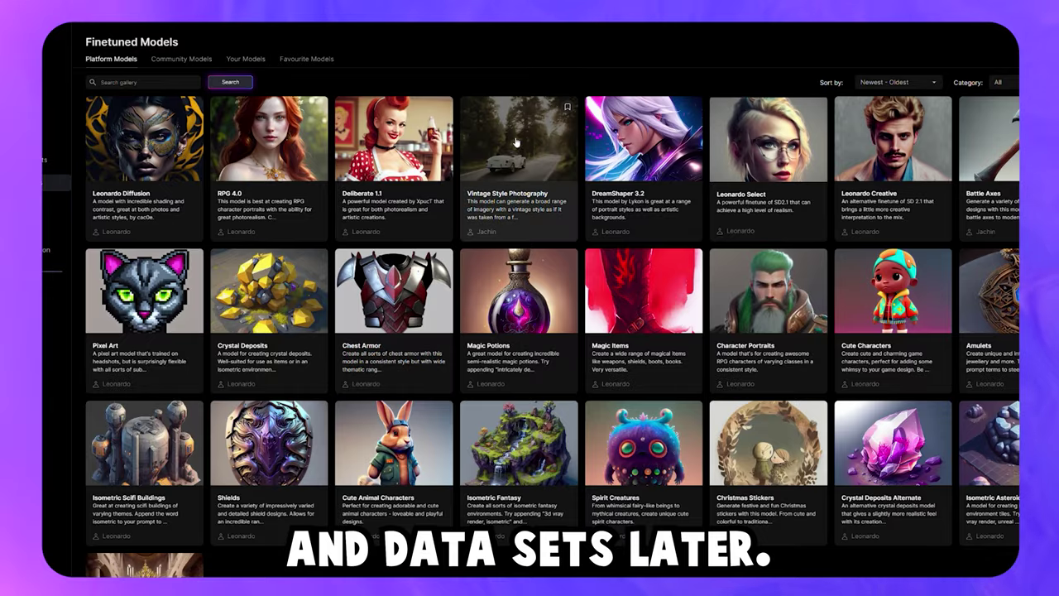
click(516, 142)
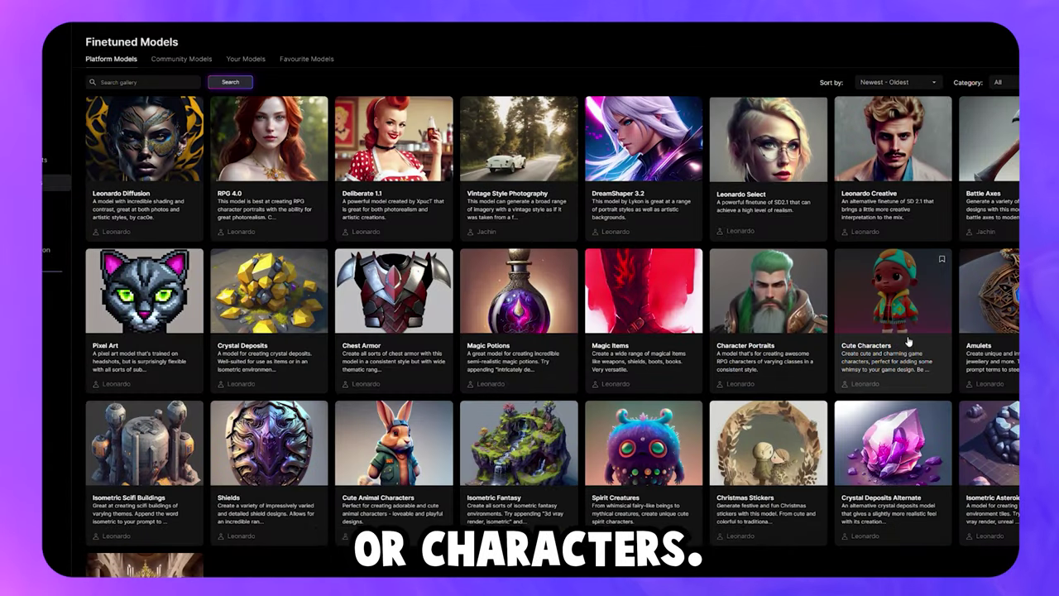
click(898, 342)
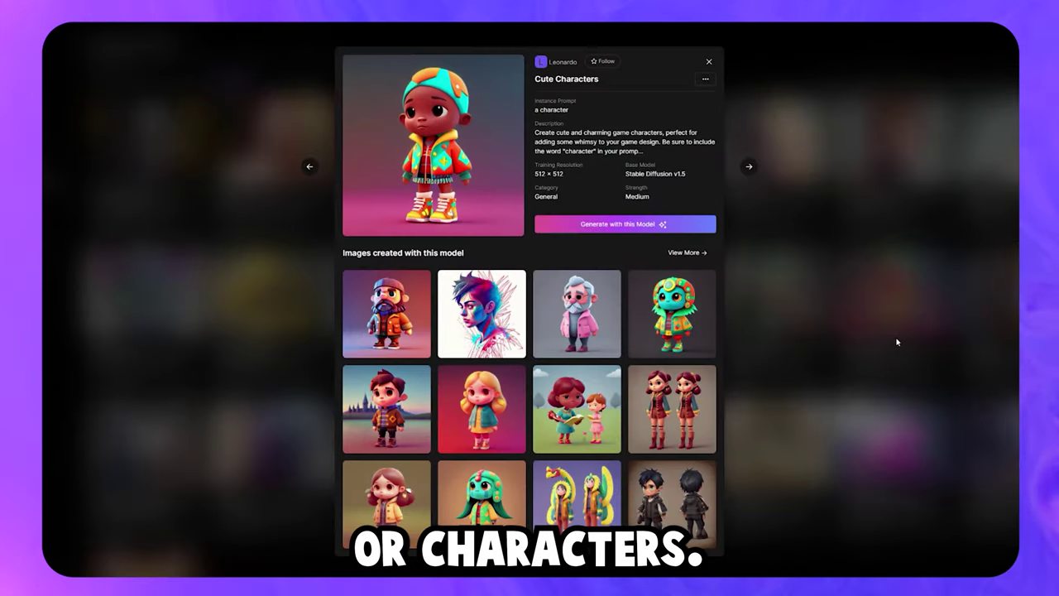
click(130, 359)
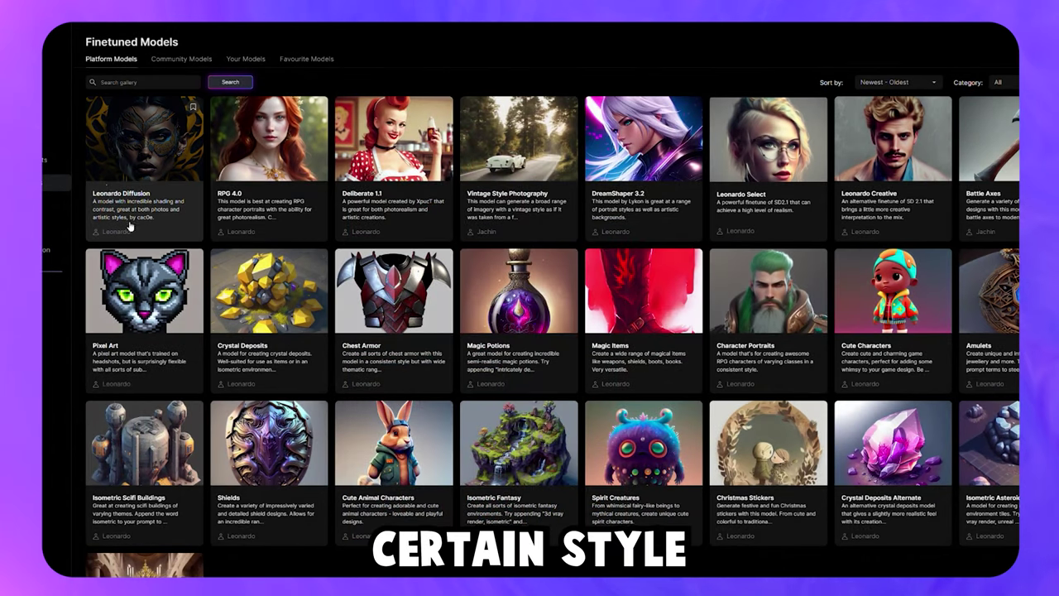
scroll(72, 191, down, 1)
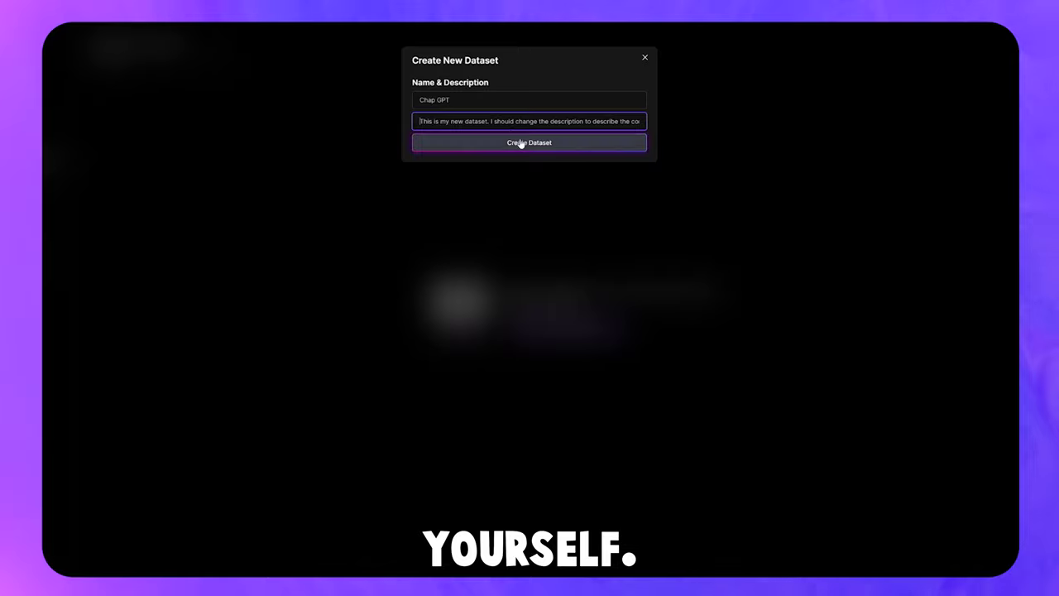
Create a new dataset named Chap GPT and open it for editing.
click(521, 143)
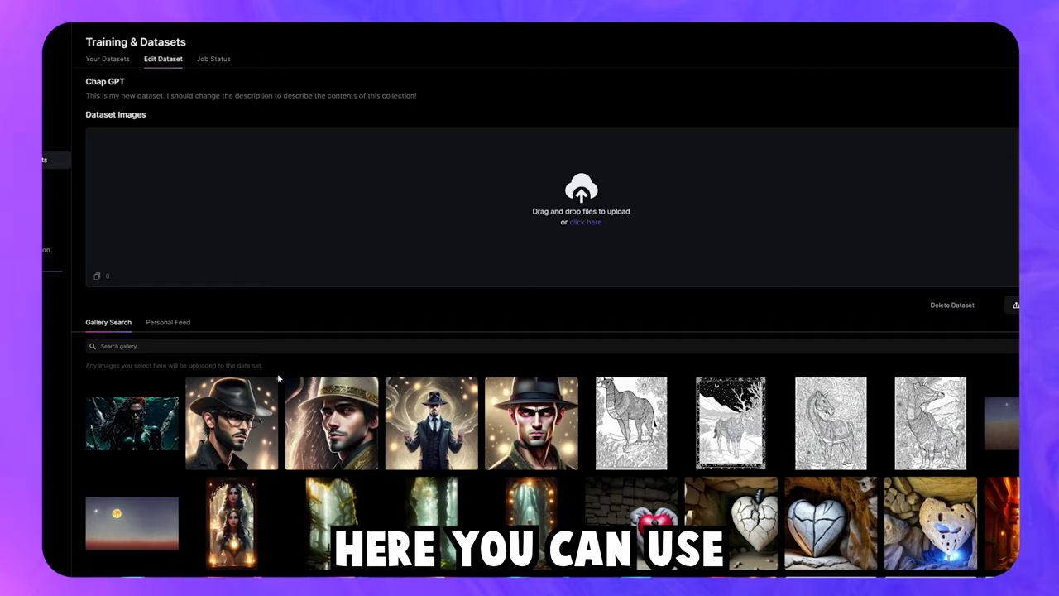
scroll(167, 398, down, 3)
scroll(422, 422, up, 3)
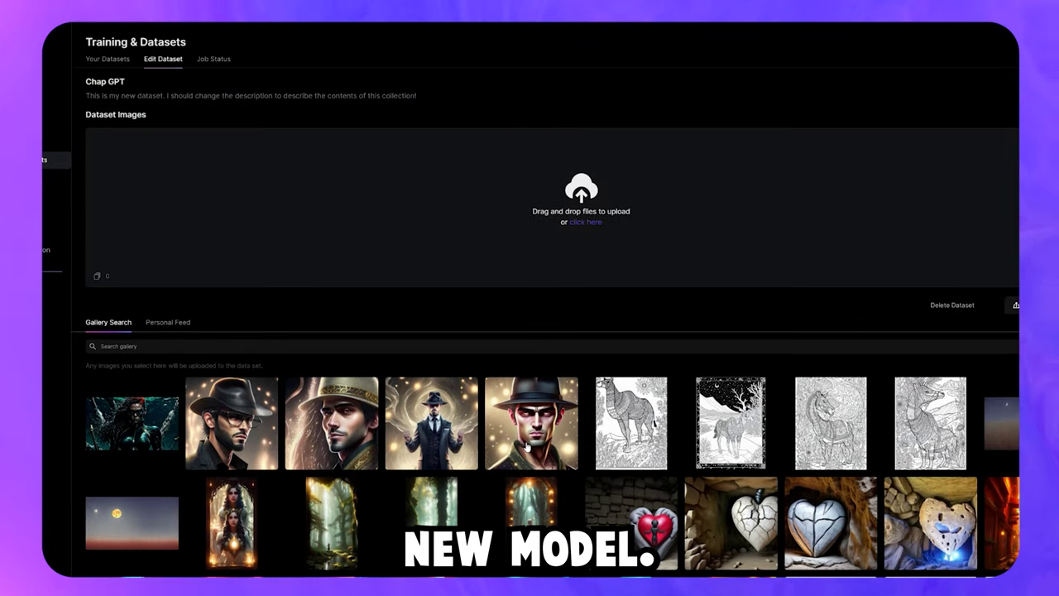
Add four portraits to Dataset Images: gold hat, suit, another hat, glasses.
click(339, 436)
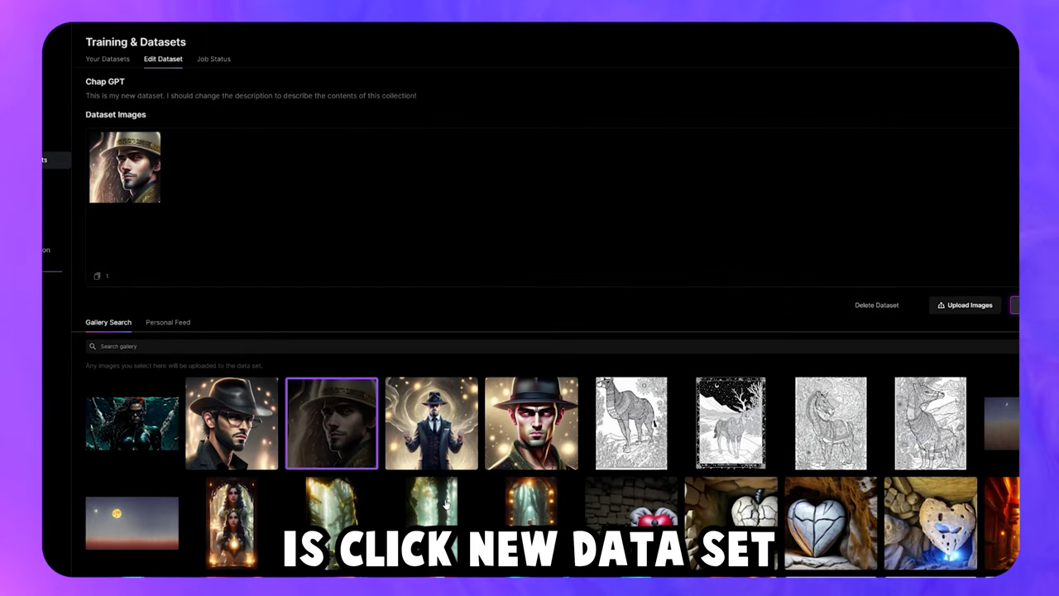
click(435, 426)
click(531, 452)
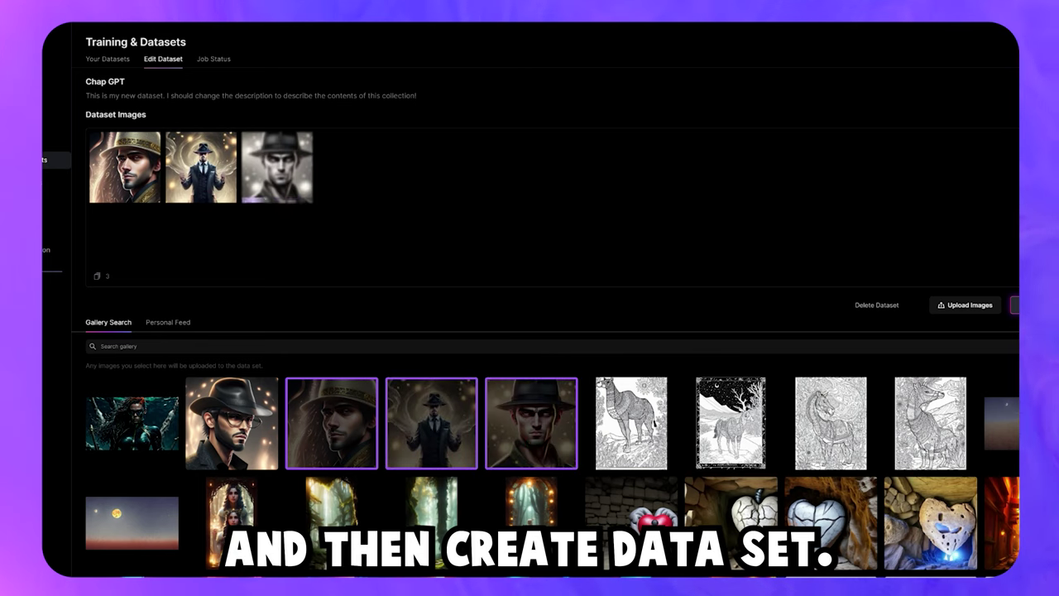
click(271, 457)
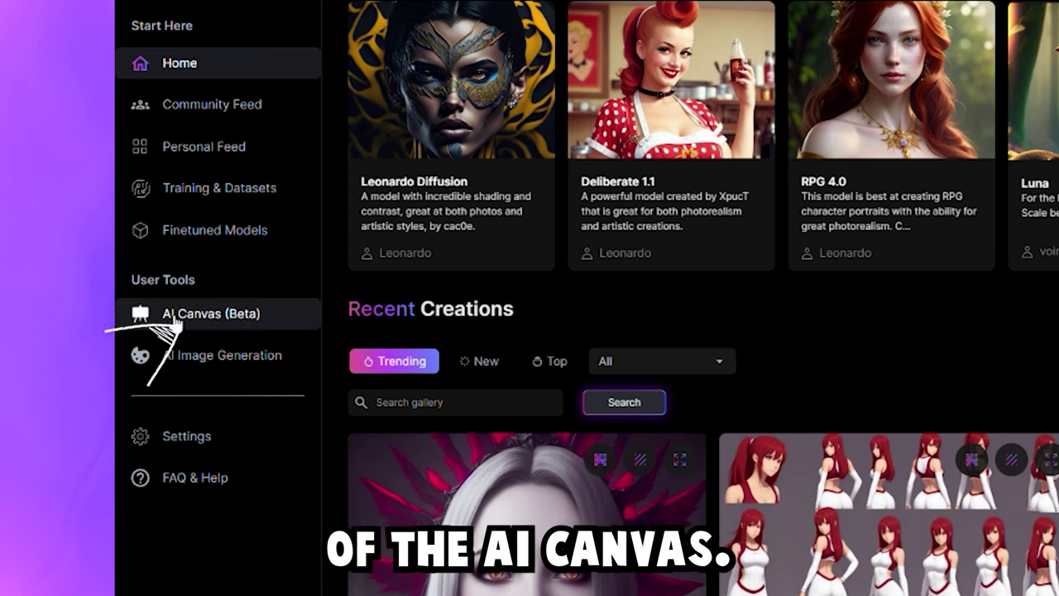
Generate a 'mountain with a blue sky background' image on the AI Canvas.
click(217, 323)
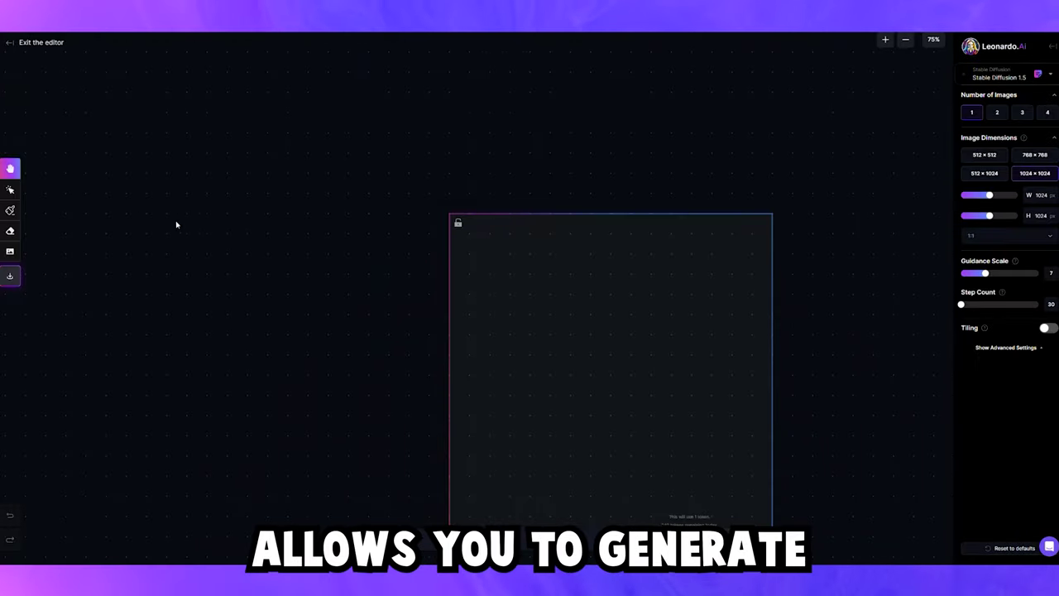
scroll(187, 256, down, 3)
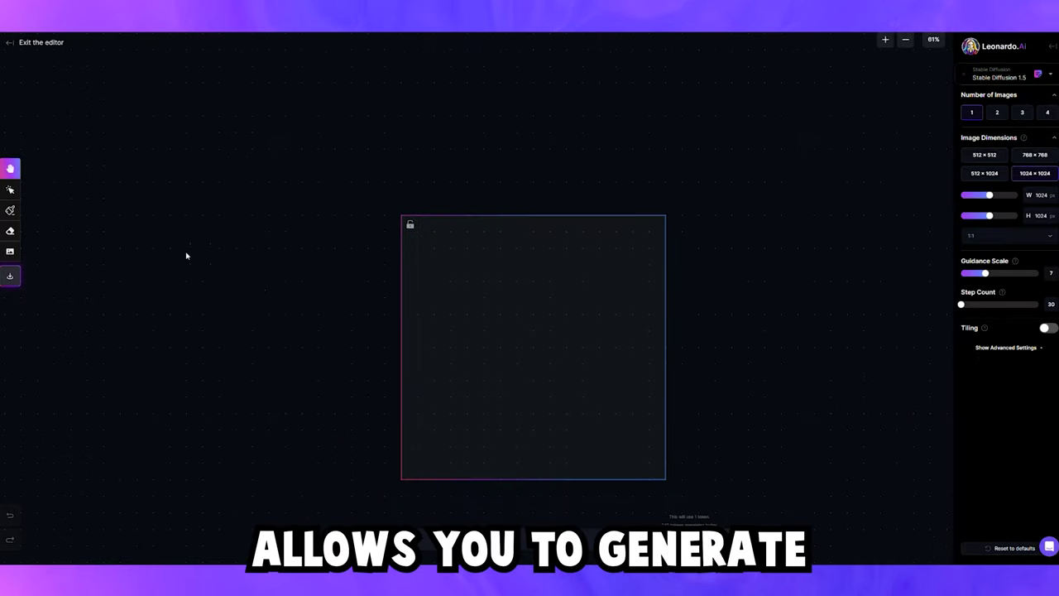
scroll(388, 357, right, 3)
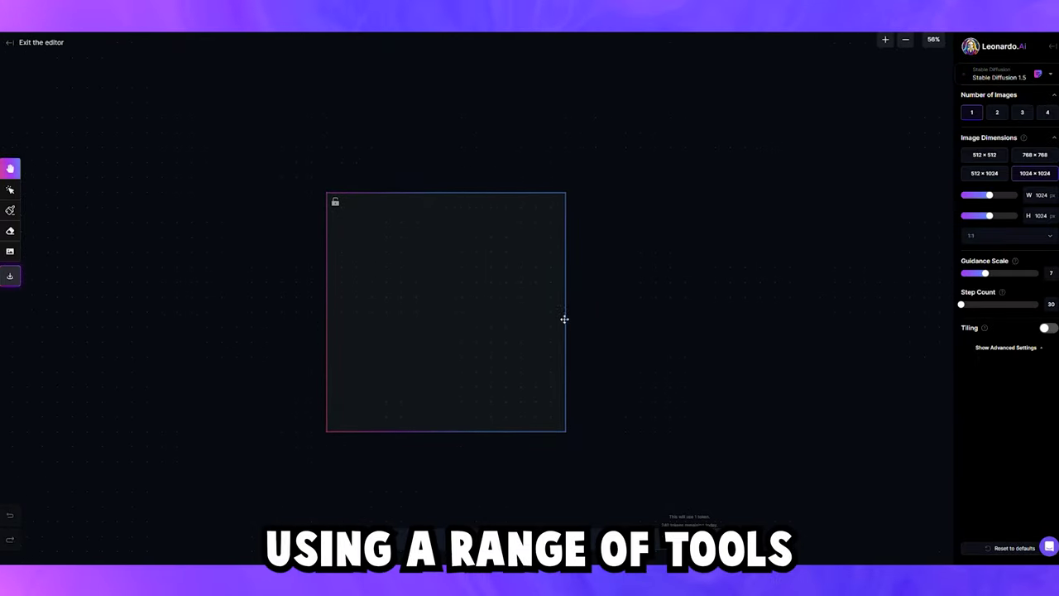
scroll(563, 317, left, 2)
scroll(212, 284, left, 2)
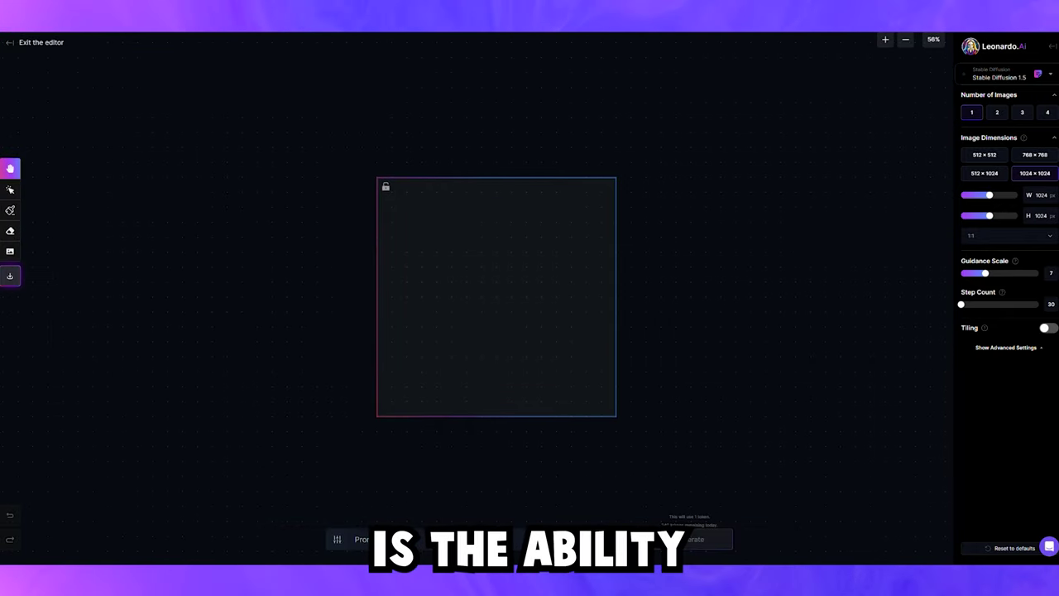
text(ted Mont)
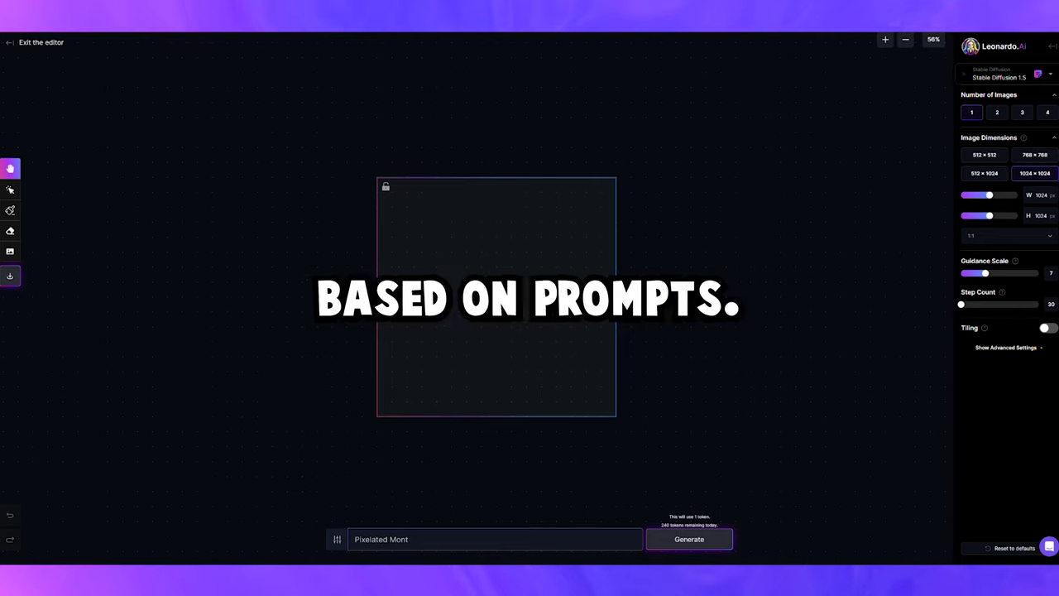
text(ain with a blue sky background)
click(687, 539)
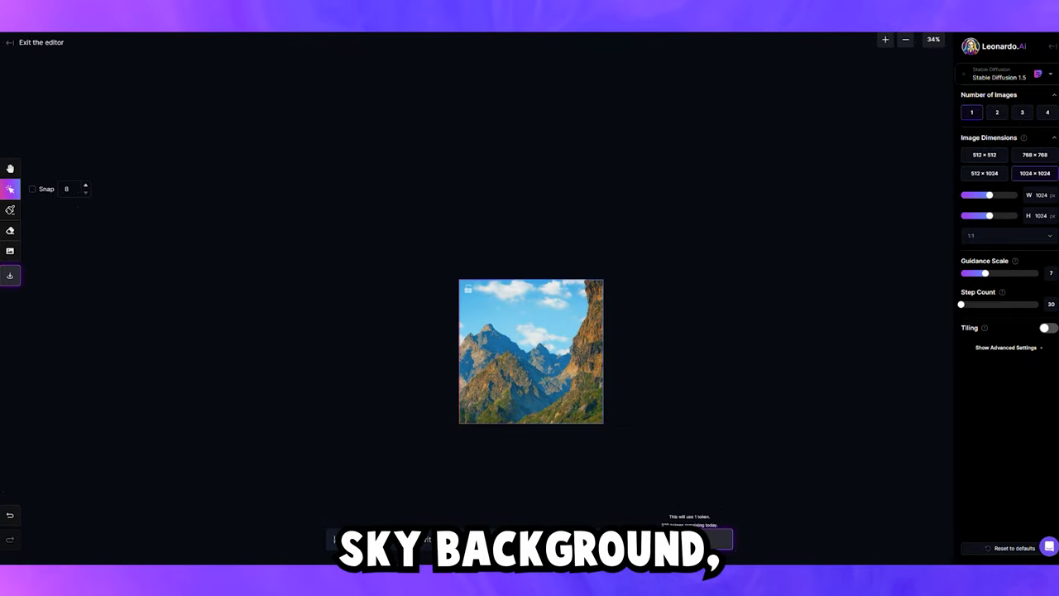
Place the generation frame over the image's lower-right edge and generate an extension.
drag(634, 364, 621, 322)
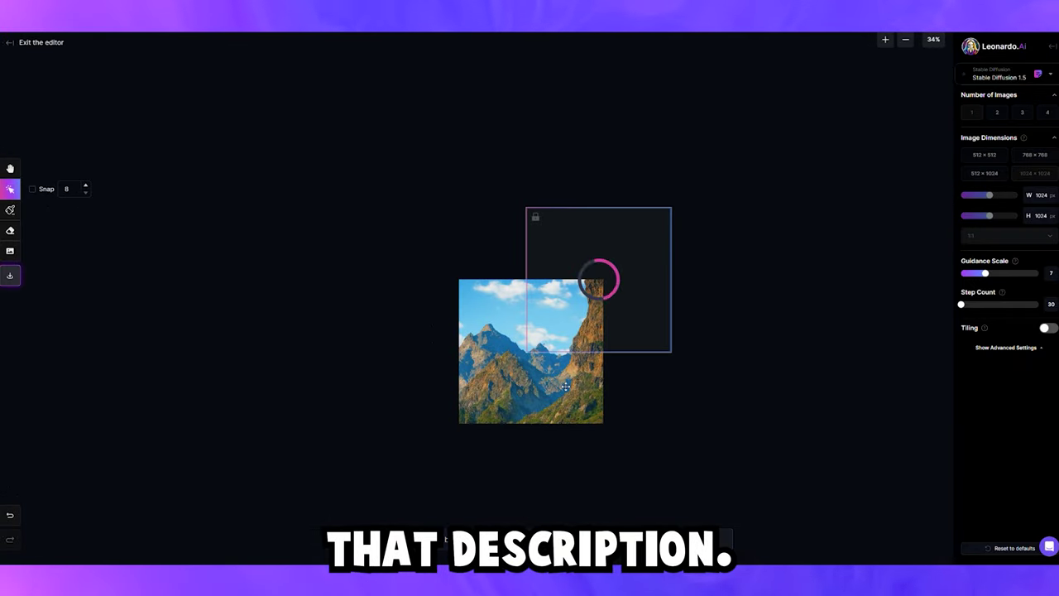
drag(676, 348, 704, 430)
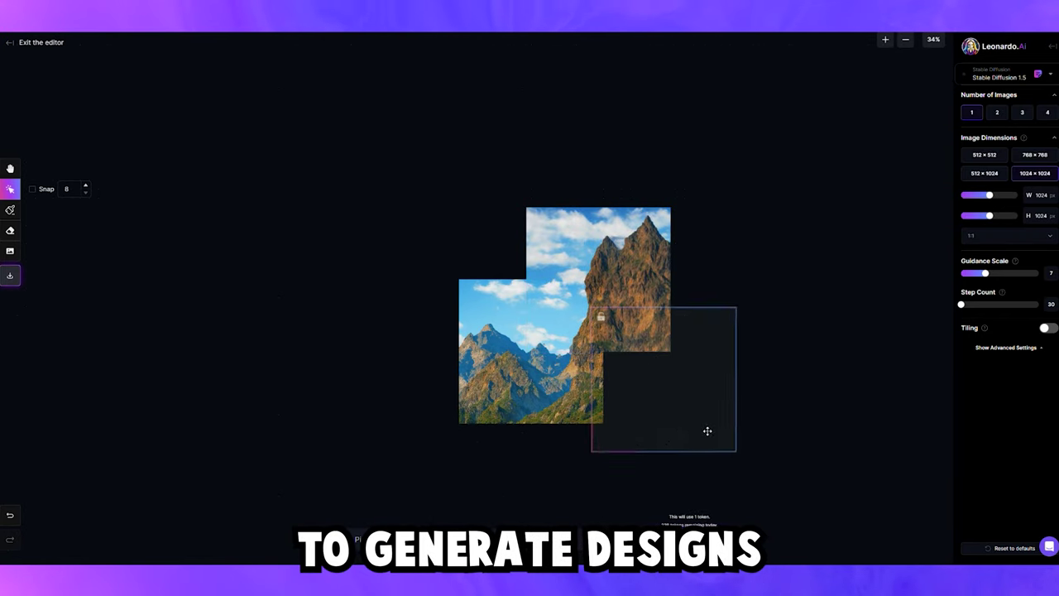
key(Return)
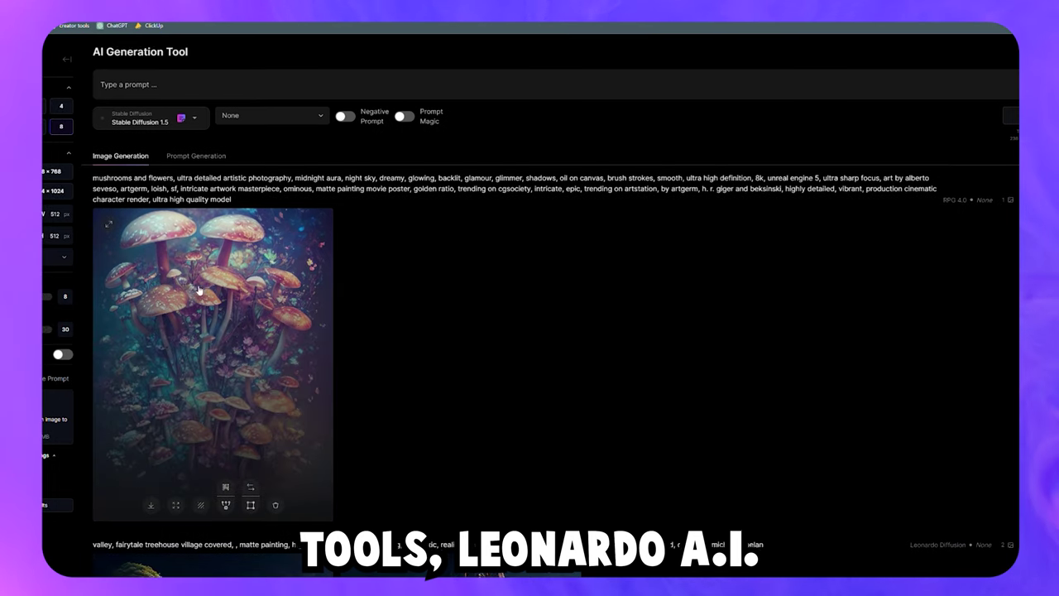
Review the generation settings sidebar and toggle Tiling on, then back off.
scroll(198, 290, down, 5)
scroll(199, 289, up, 5)
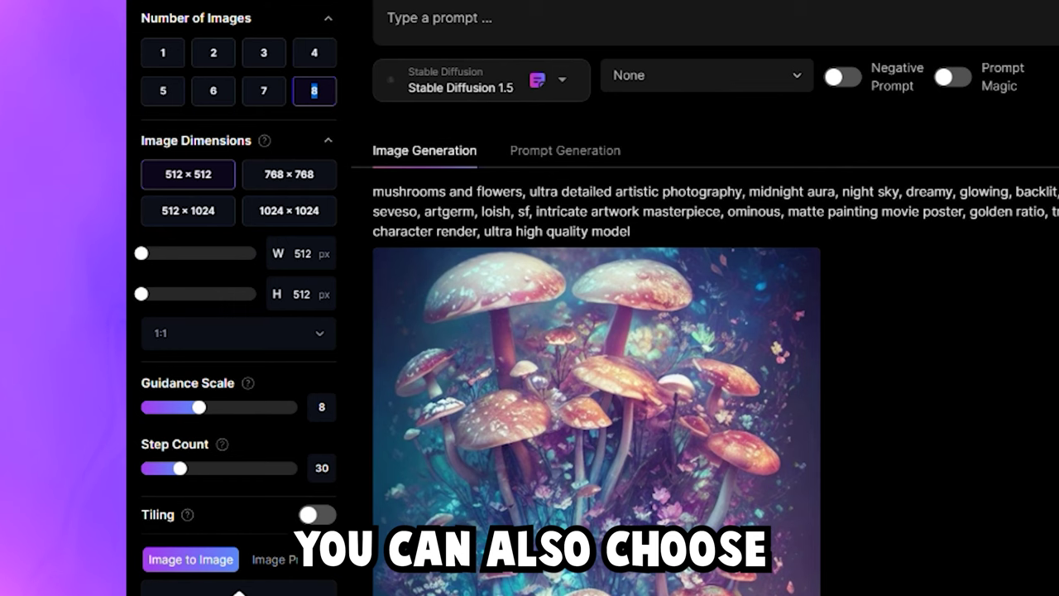
drag(140, 143, 246, 145)
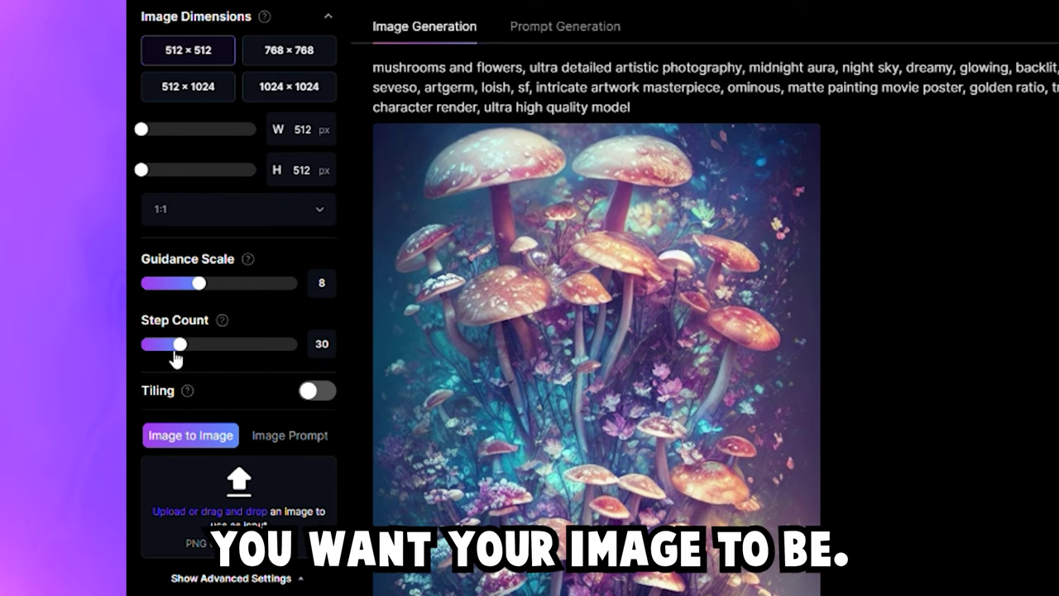
drag(147, 390, 141, 389)
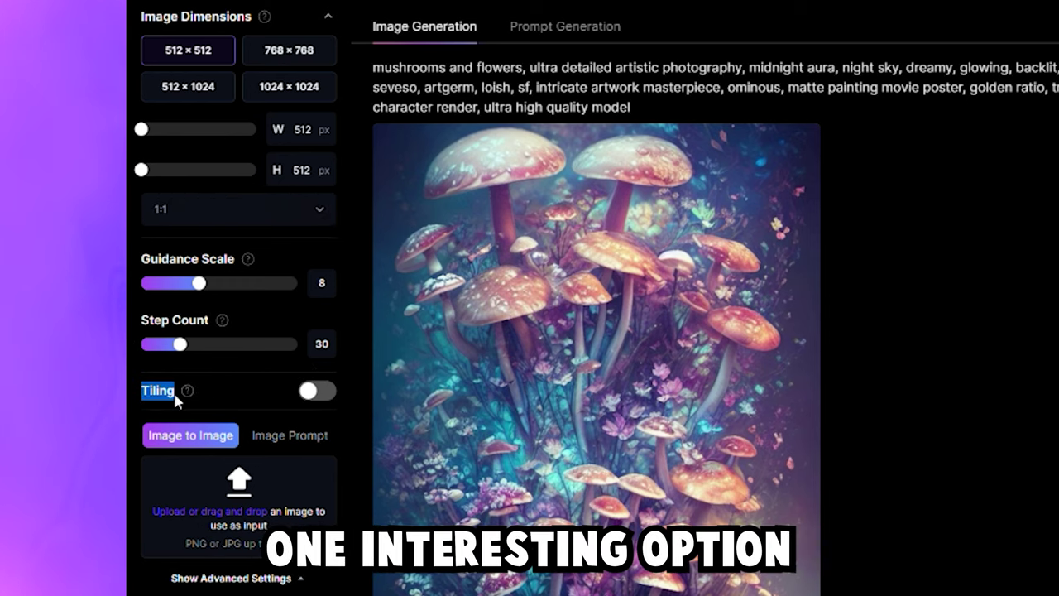
click(320, 393)
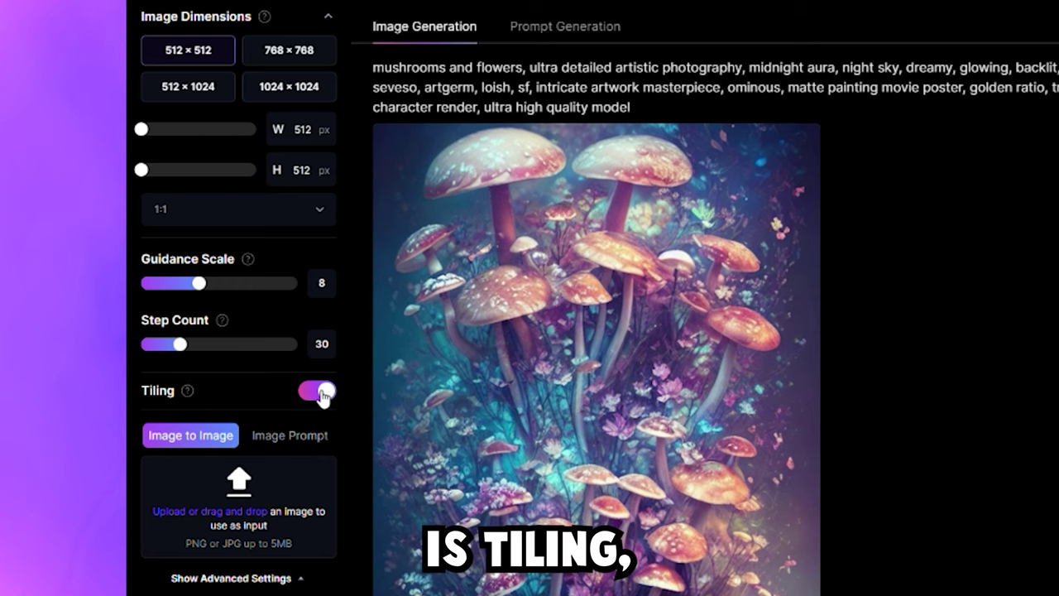
click(319, 393)
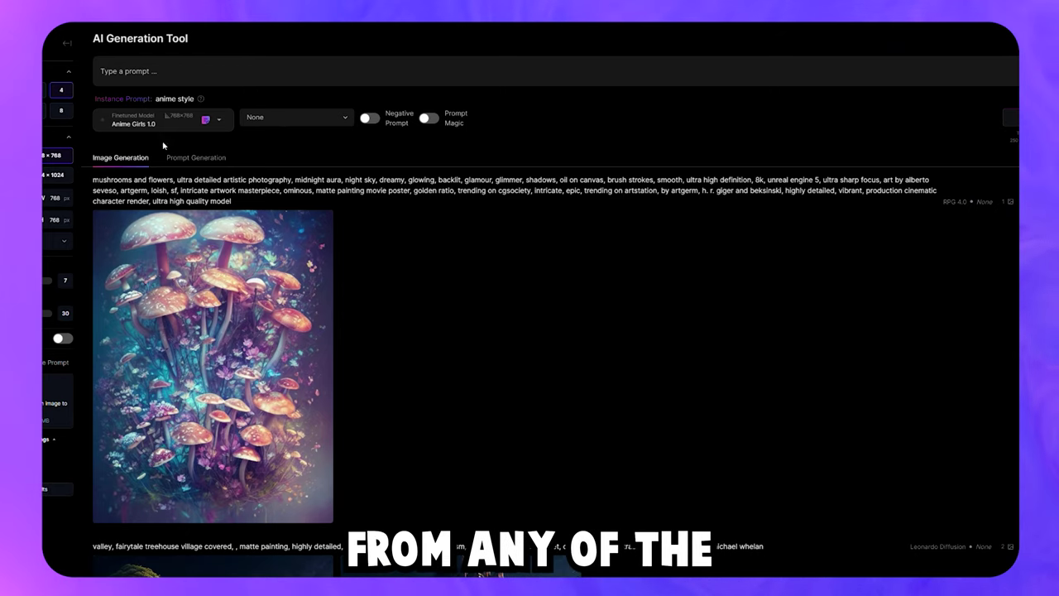
Browse the custom model gallery from the model dropdown, then close it.
click(158, 122)
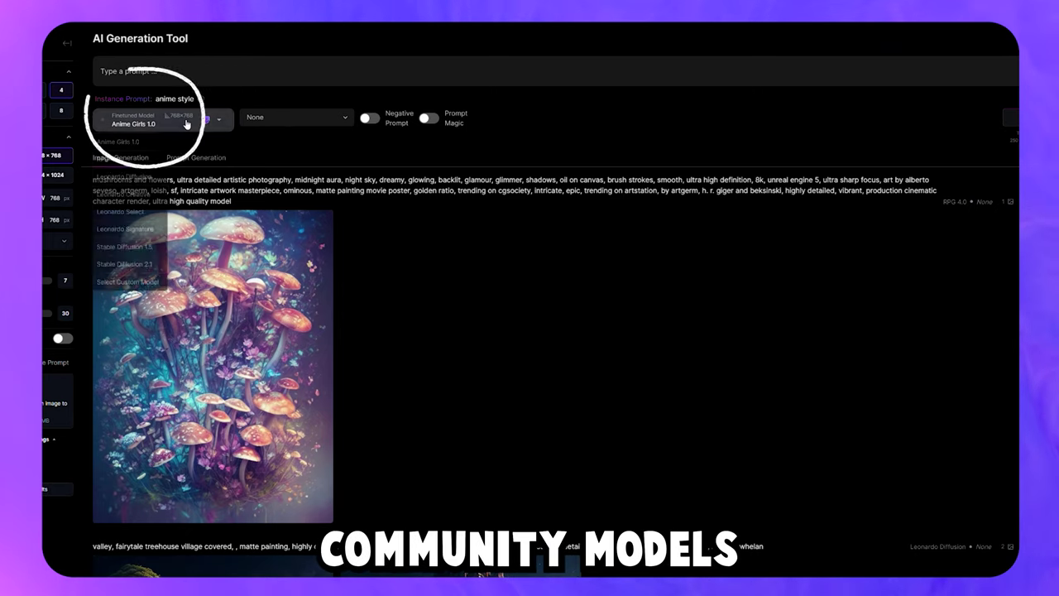
click(129, 282)
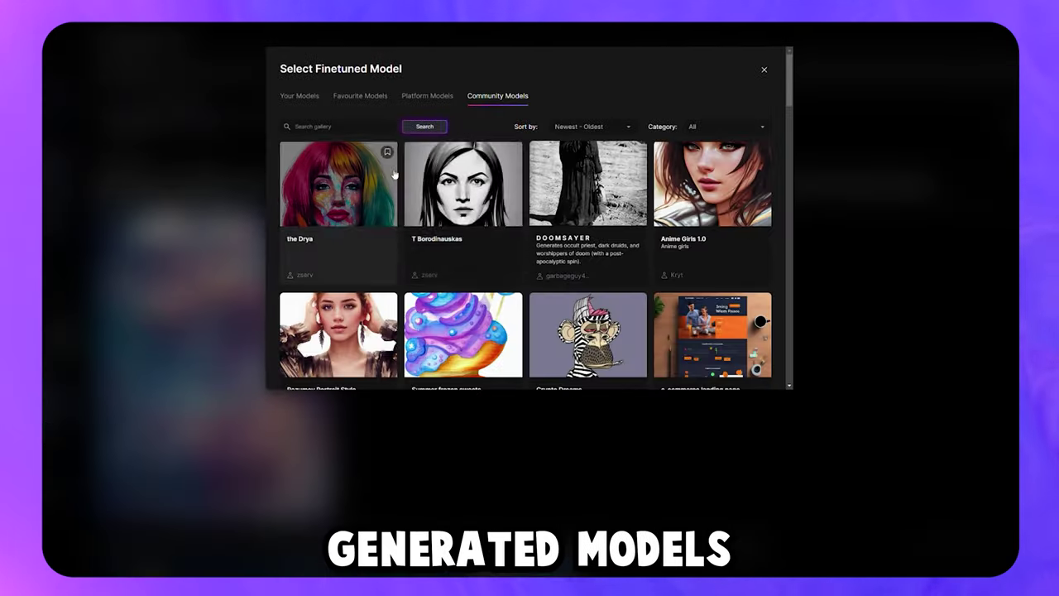
scroll(524, 264, down, 3)
scroll(523, 265, down, 5)
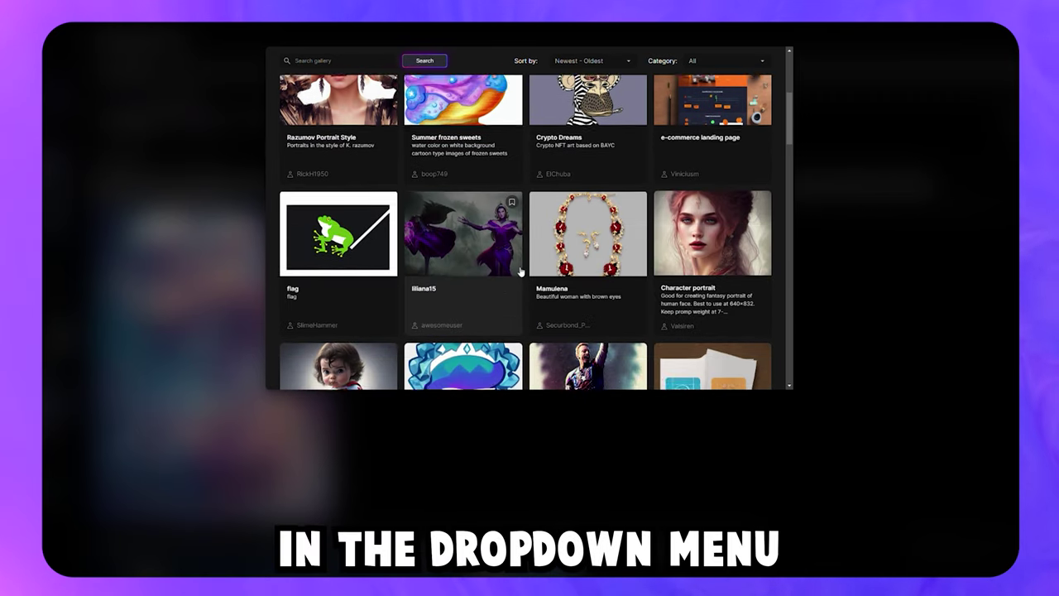
scroll(557, 288, down, 1)
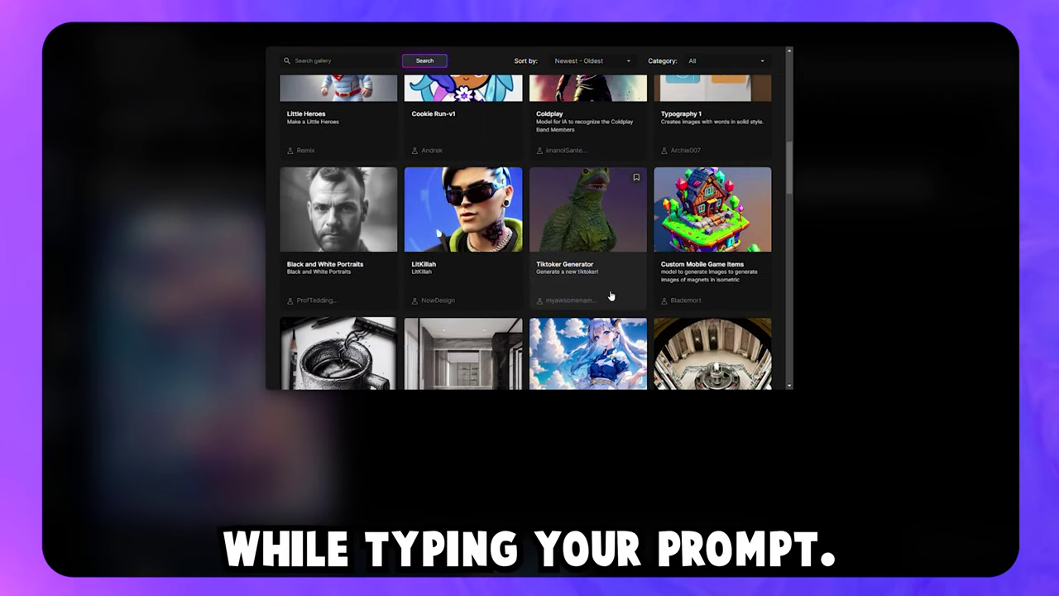
click(884, 285)
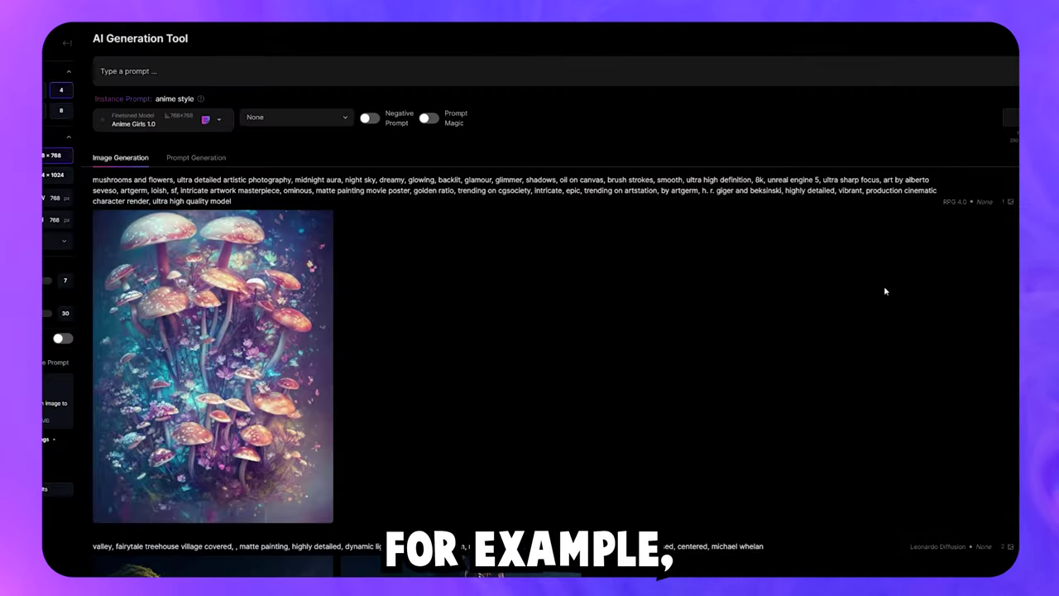
Enter the prompt 'Anime Girl with blue hair and blue eyes' and select Anime Girls 1.0.
click(170, 71)
text(Anime Girl with blue hair and blue eyes)
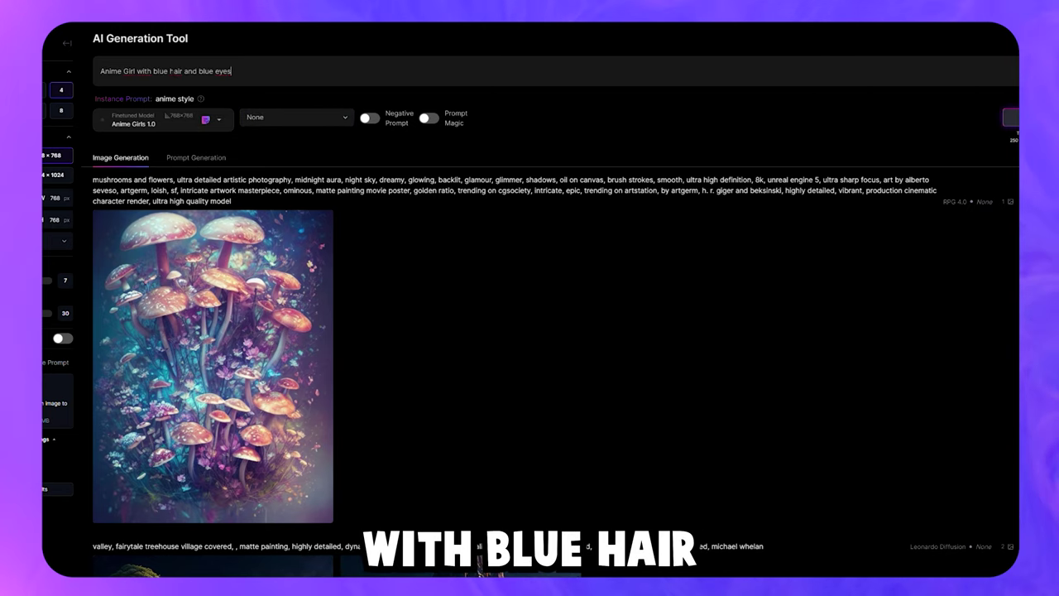
click(201, 123)
click(129, 284)
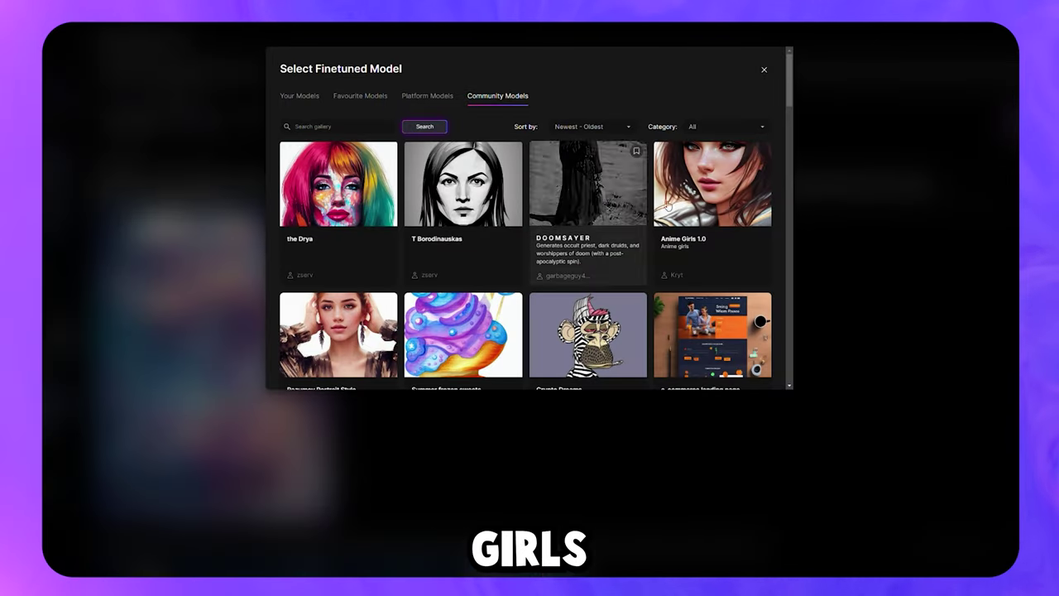
click(699, 203)
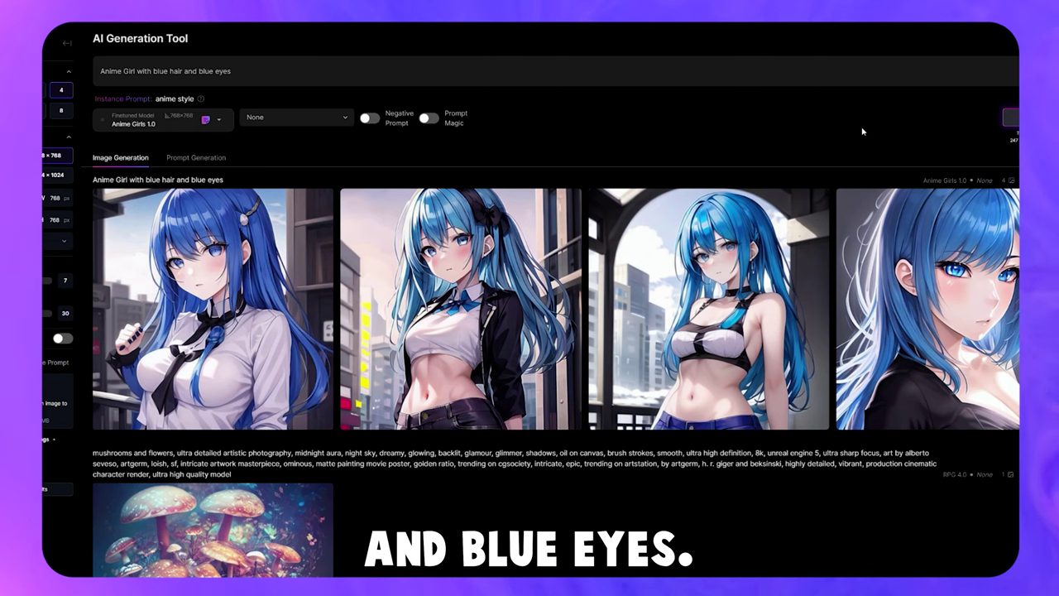
Open a generated blue-haired anime girl image in the full-size viewer.
mouse_move(891, 256)
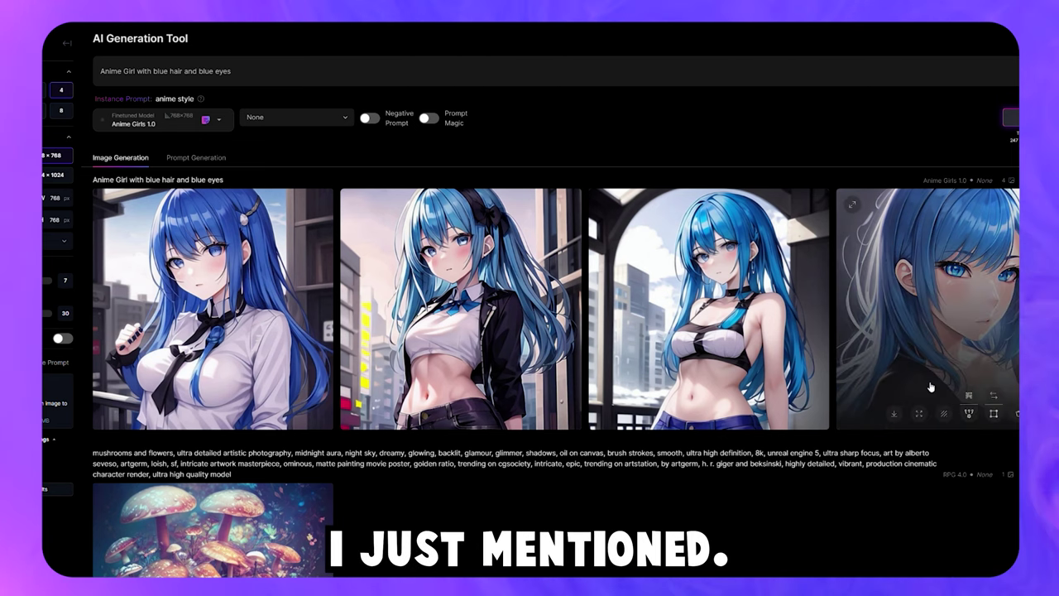
click(921, 411)
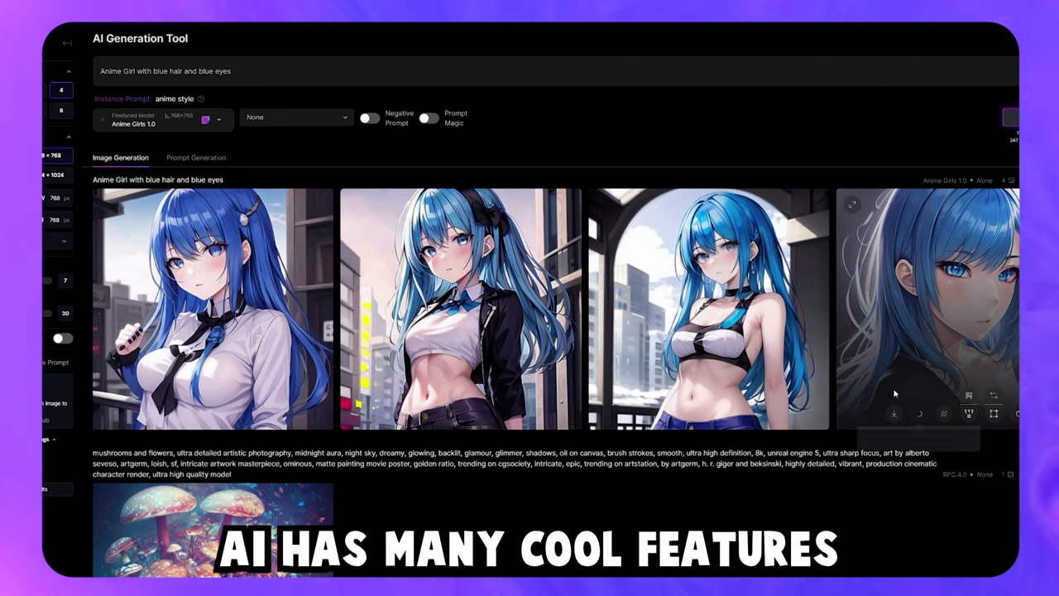
mouse_move(654, 413)
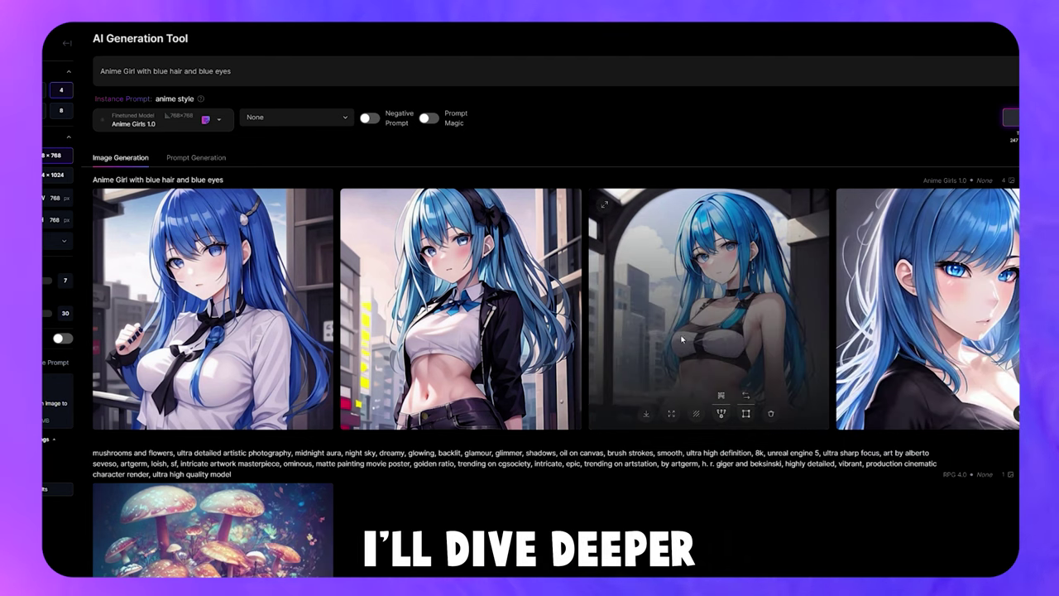
click(672, 413)
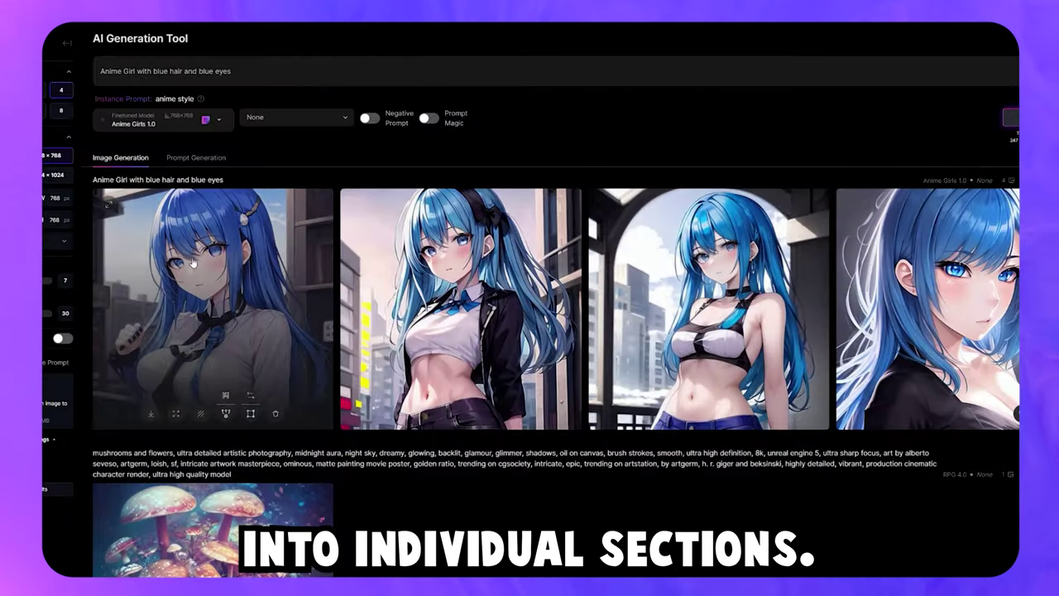